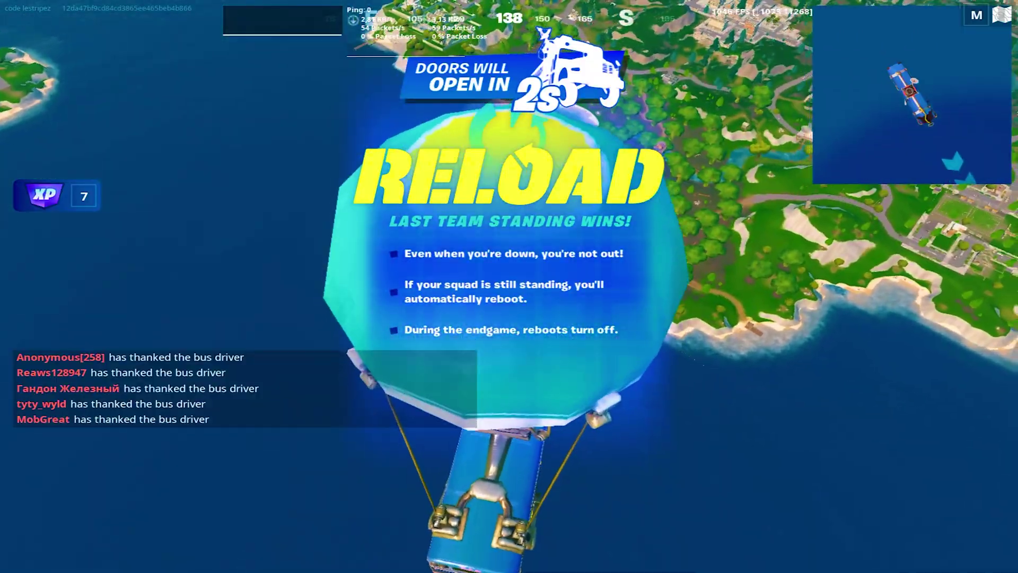
key("m")
scroll(495, 365, "up", 3)
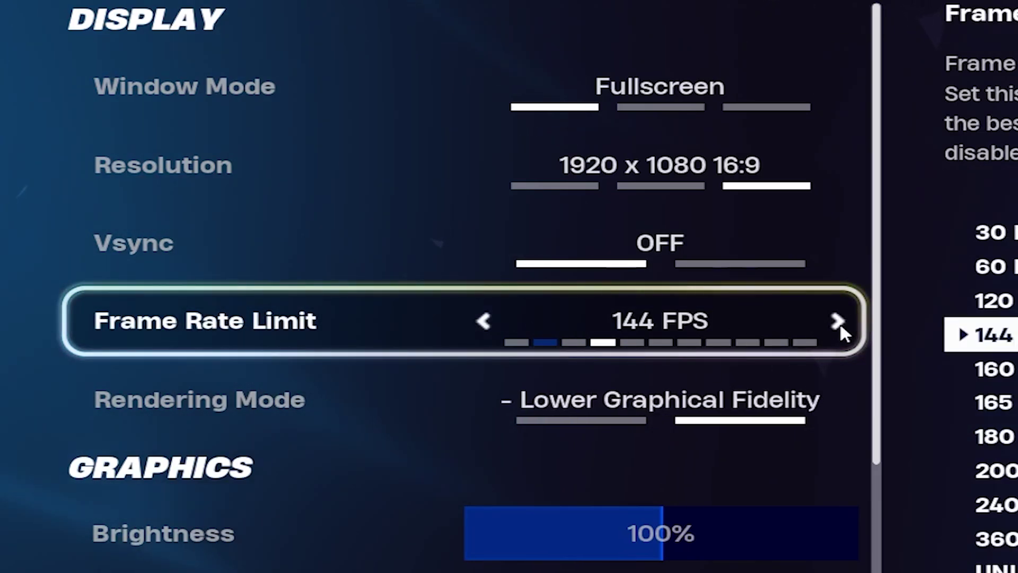
Step: Raise the Frame Rate Limit in the display settings by three levels
left_click(839, 322)
left_click(841, 322)
left_click(843, 320)
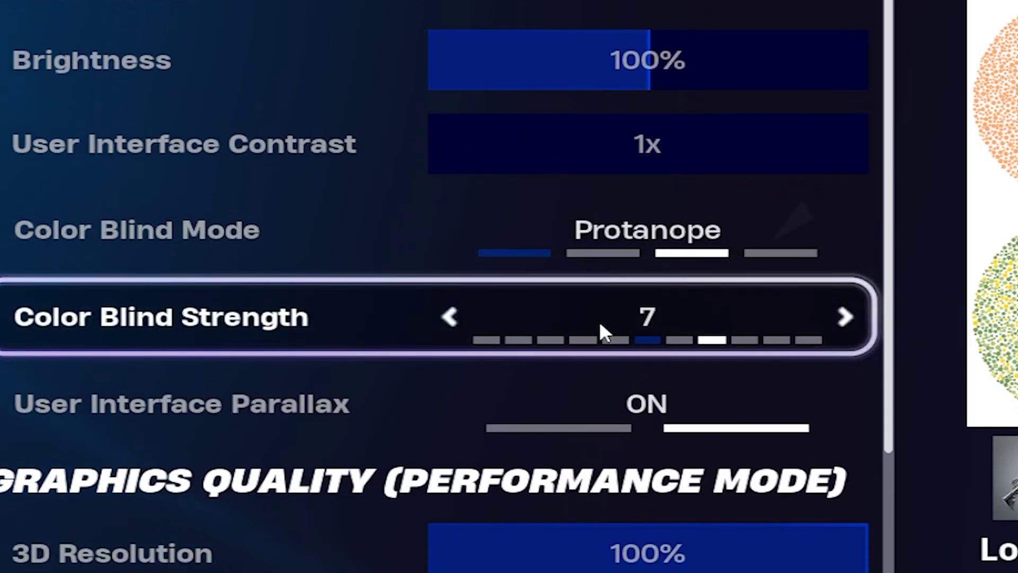
Step: Lower 3D Resolution in the performance-mode graphics quality settings to 70%, then raise it again
scroll(618, 325, "down", 5)
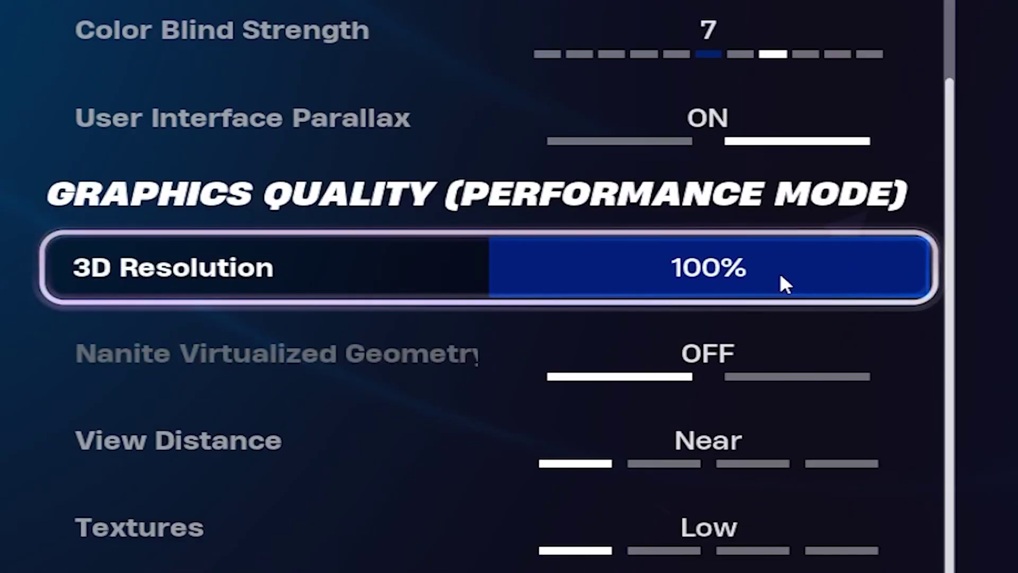
mouse_move(781, 275)
left_mouse_down()
mouse_move(848, 275)
mouse_move(729, 288)
mouse_move(793, 286)
left_mouse_up()
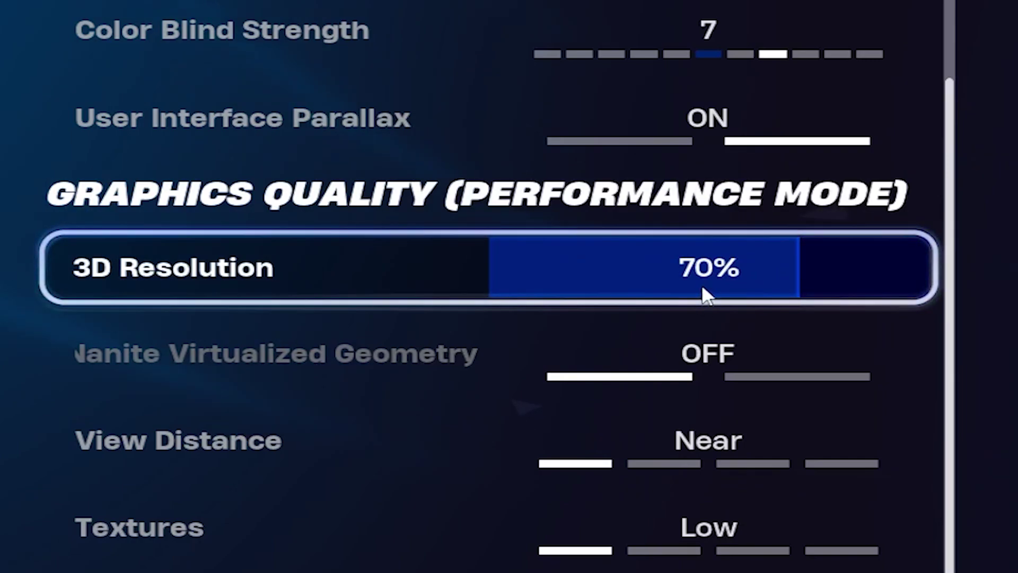
left_click_drag(701, 284, 864, 270)
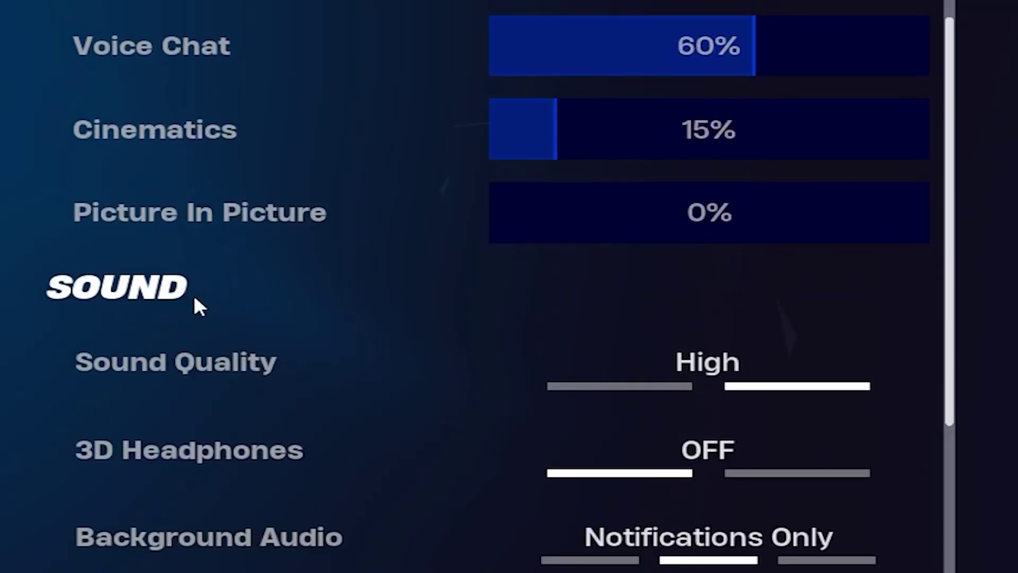
Step: Set Sound Quality to Low and turn Visualize Sound Effects on in the audio settings
scroll(318, 328, "down", 1)
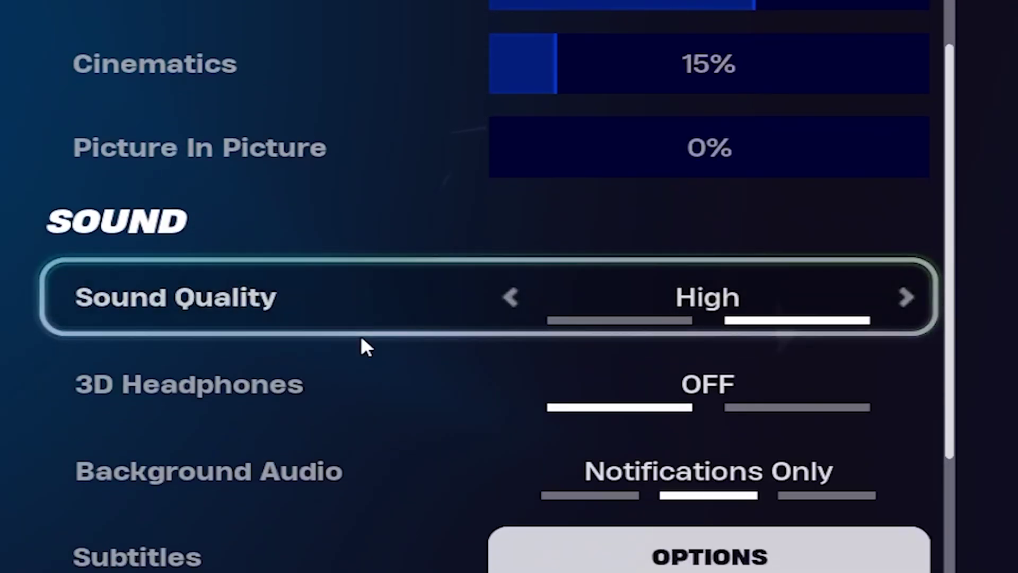
left_click(512, 299)
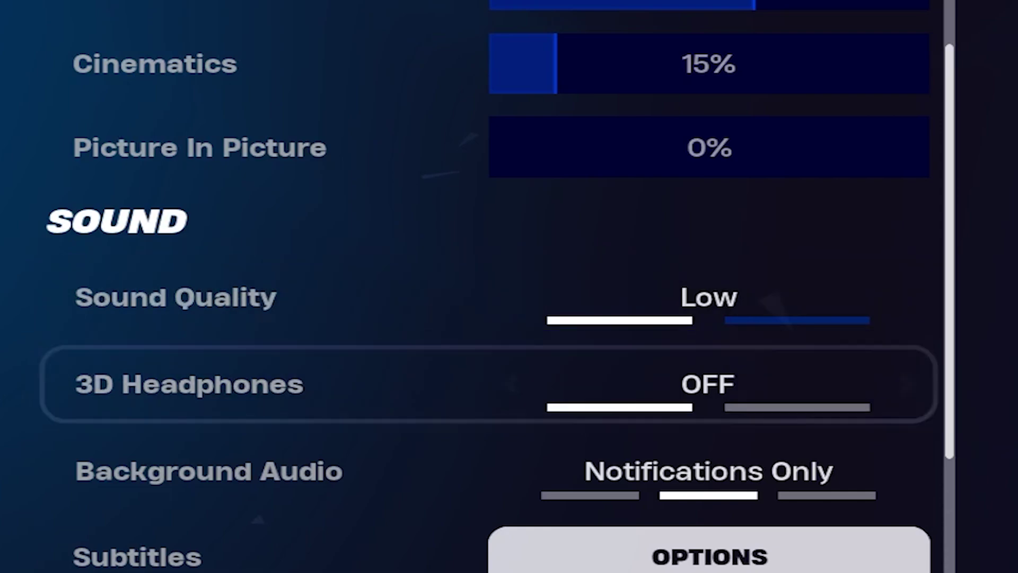
scroll(206, 288, "down", 5)
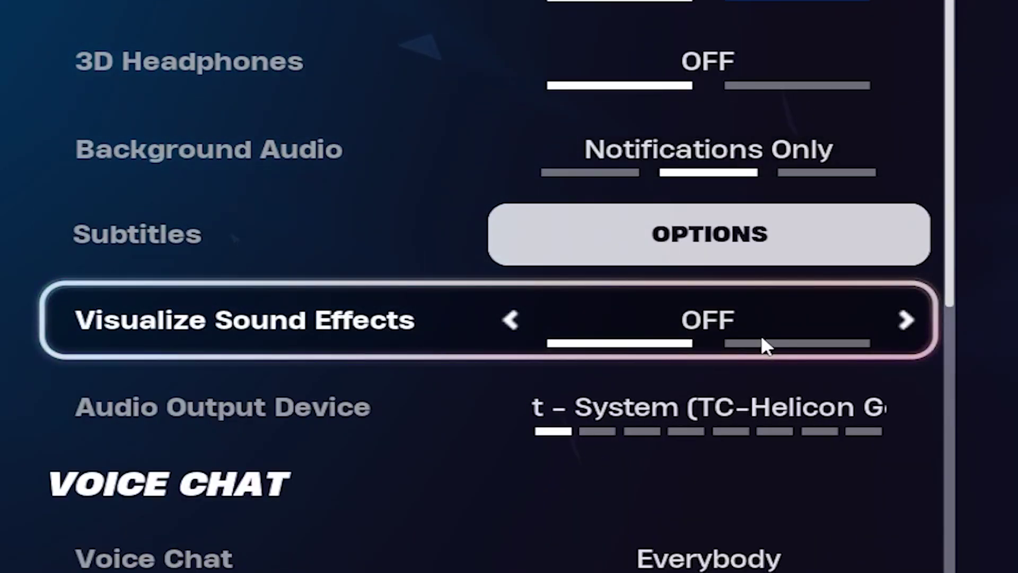
left_click(905, 319)
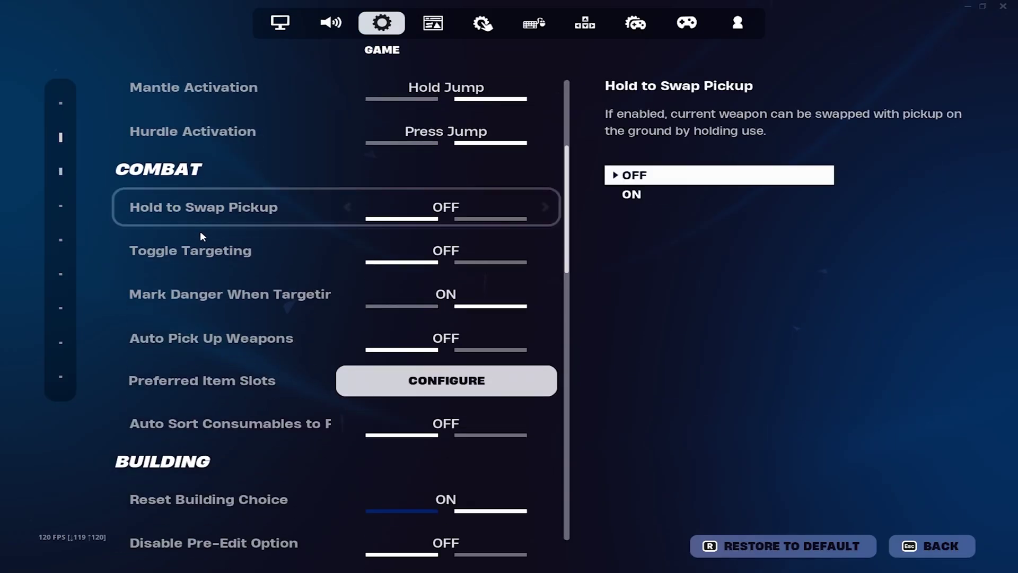
Step: Review the replay recording options in the game settings
scroll(199, 230, "down", 15)
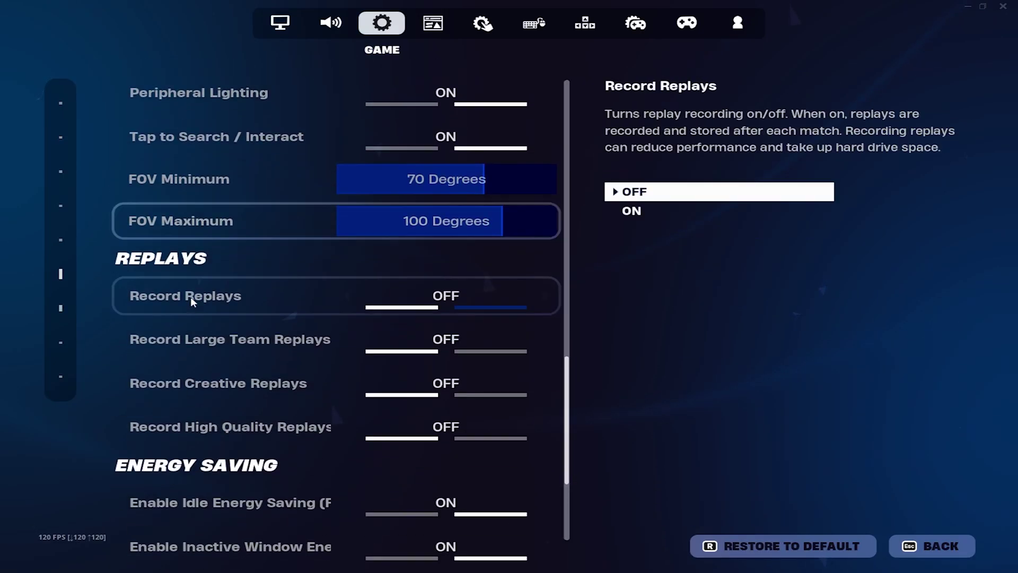
scroll(190, 295, "down", 1)
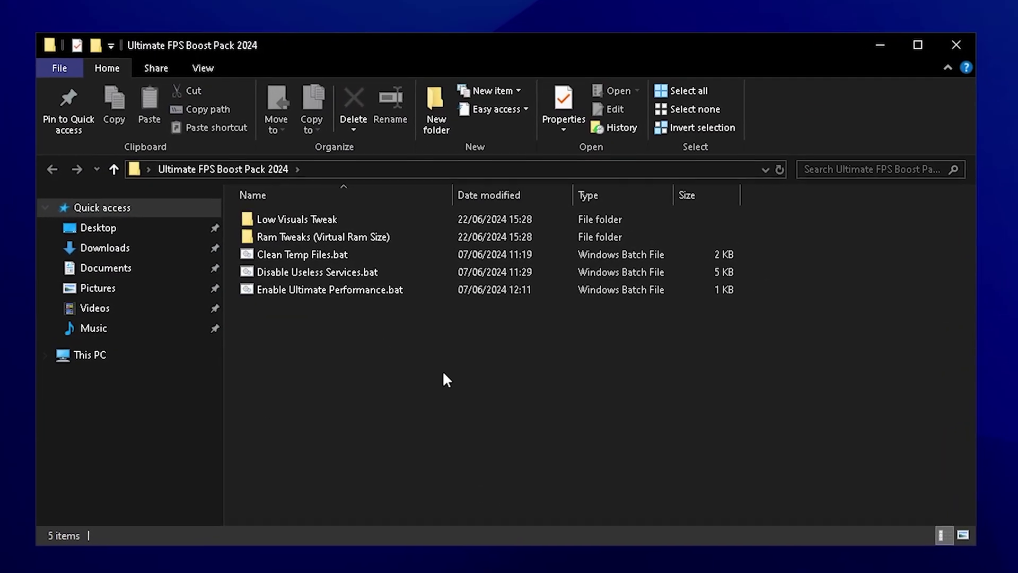
key("ctrl+a")
left_click(350, 320)
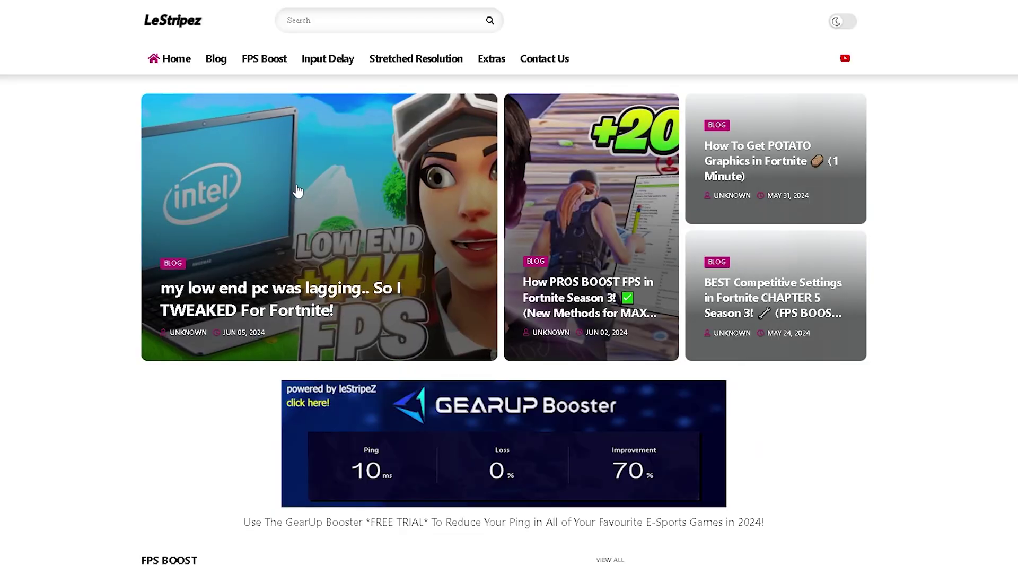
Step: Switch to the LeStripez website, open the "my low end pc was lagging" post and go to its download link
scroll(482, 235, "down", 9)
scroll(571, 150, "up", 10)
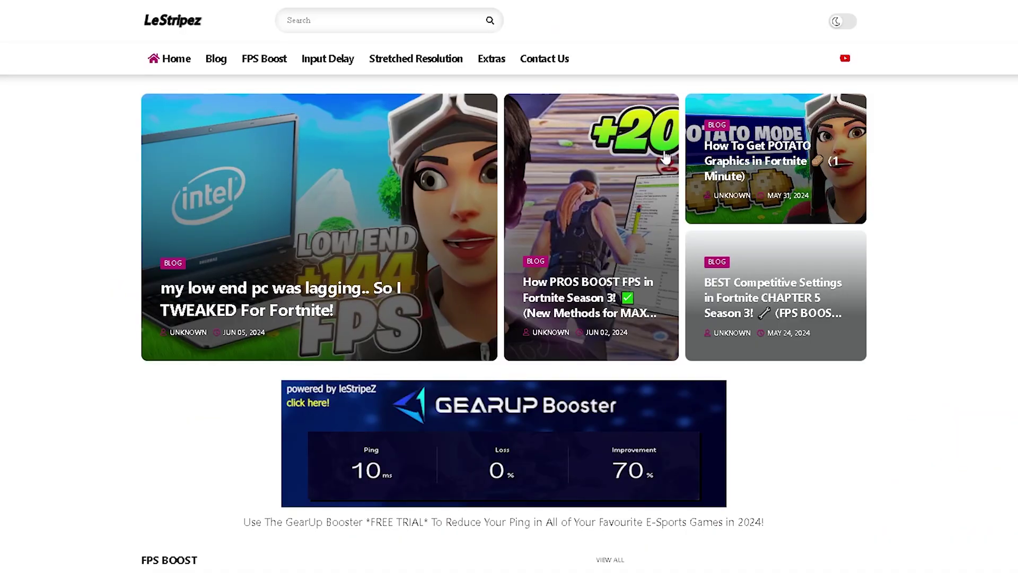
left_click(271, 239)
scroll(329, 234, "down", 10)
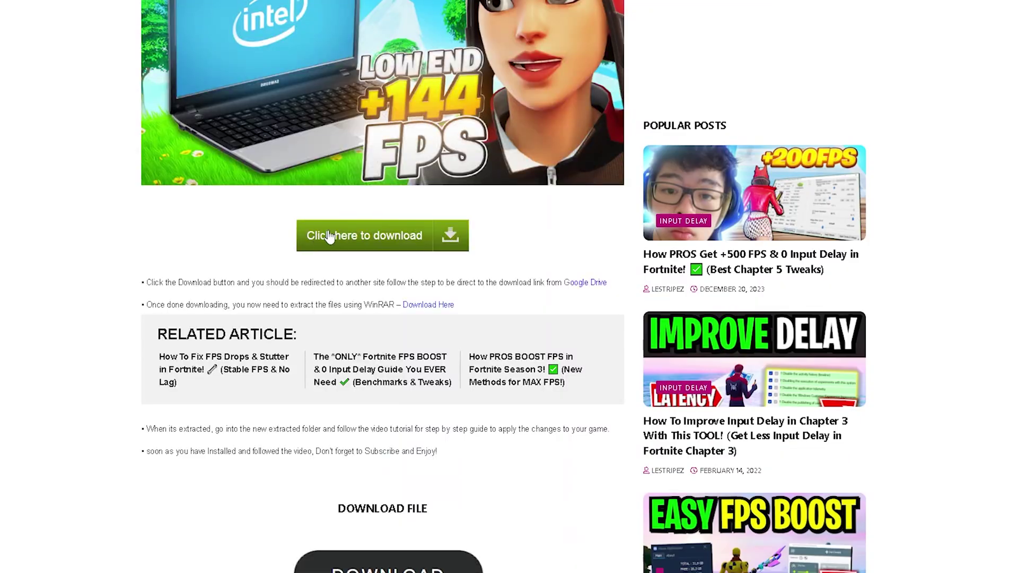
left_click(311, 270)
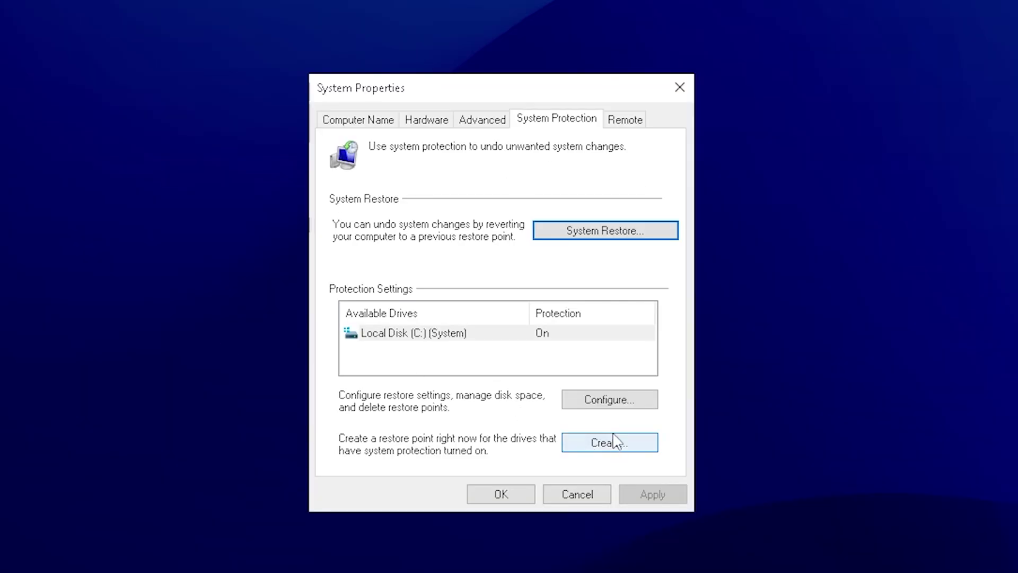
Step: Create a system restore point with the description "before"
left_click(605, 448)
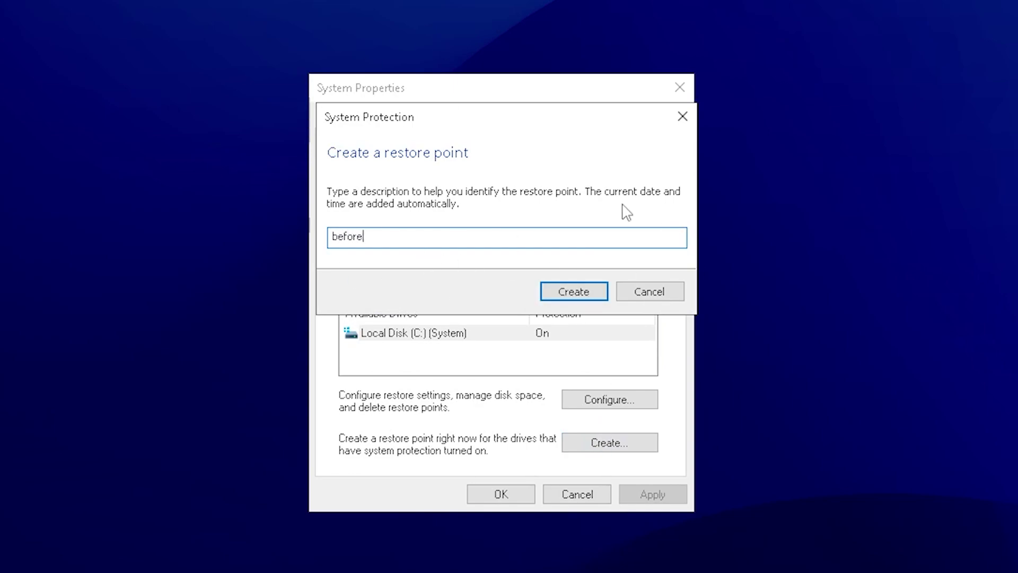
left_click(560, 300)
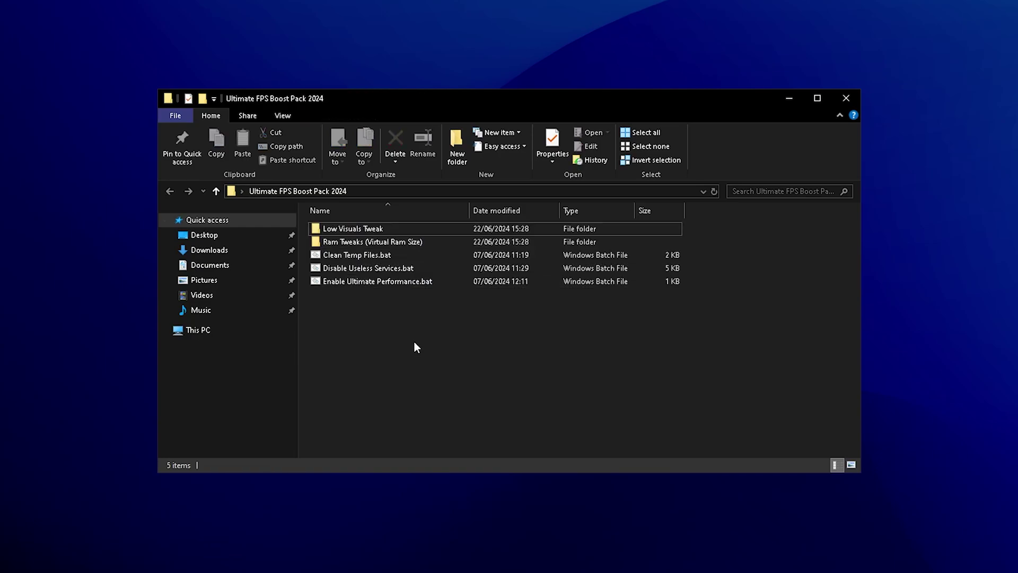
Step: Open the Low Visuals Tweak folder and inspect the VisualEffects entry of Low Performance Visuals.reg in Notepad
double_click(342, 231)
left_click_drag(547, 101, 603, 112)
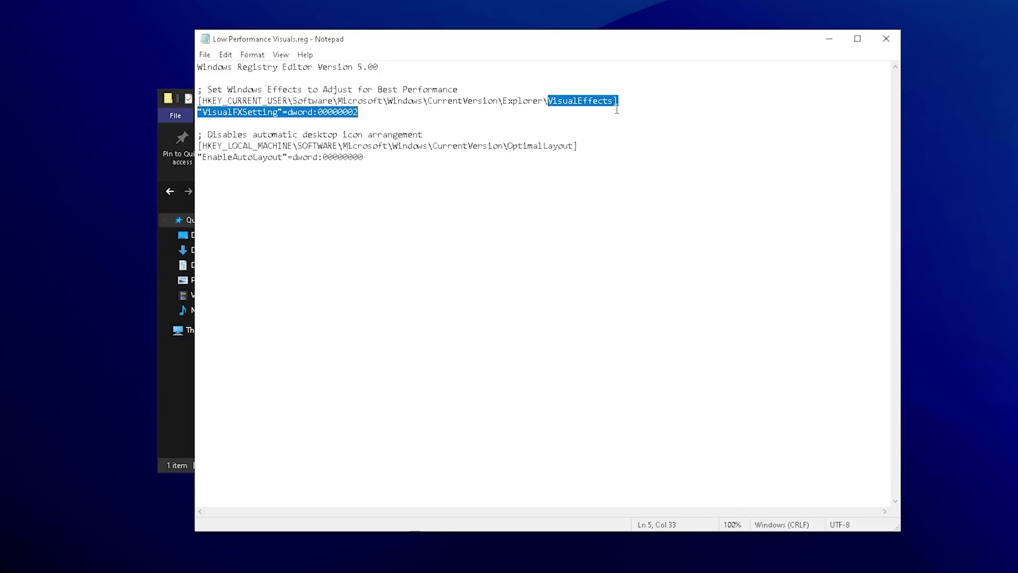
left_click(835, 43)
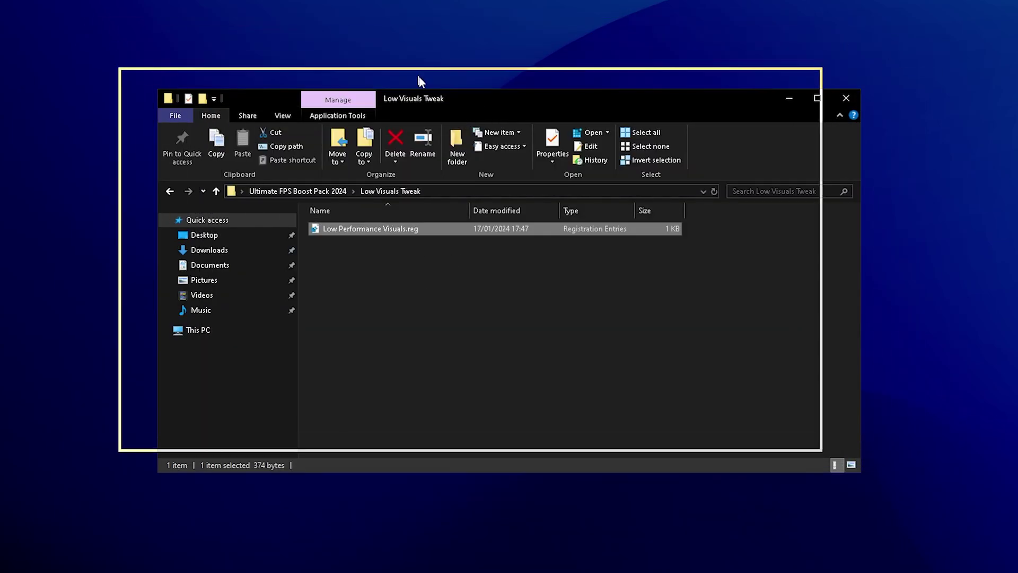
Step: Add Low Performance Visuals.reg to the registry and accept the Custom visual effects in Performance Options
key("Return")
left_click(401, 408)
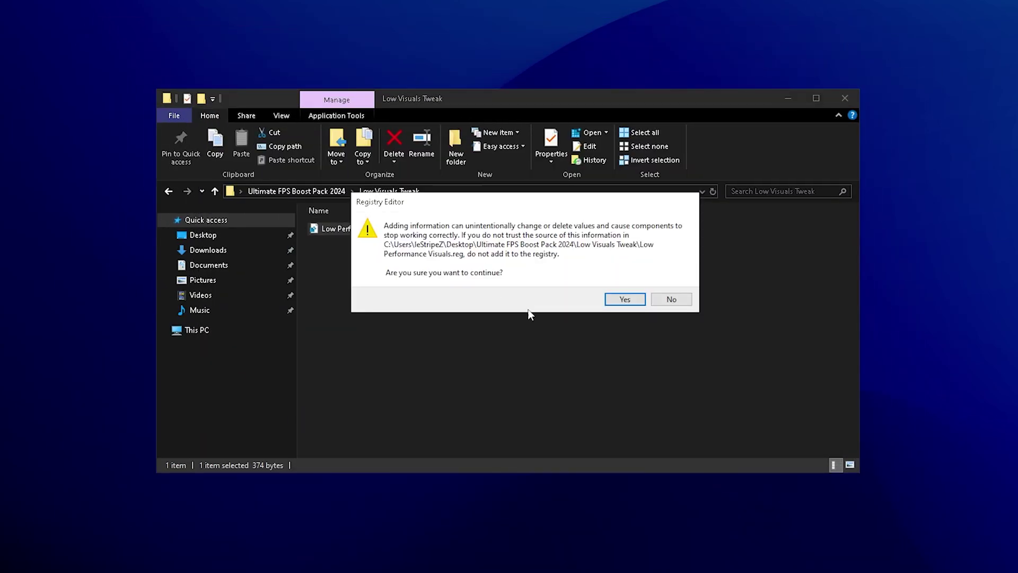
left_click(634, 298)
left_click(662, 282)
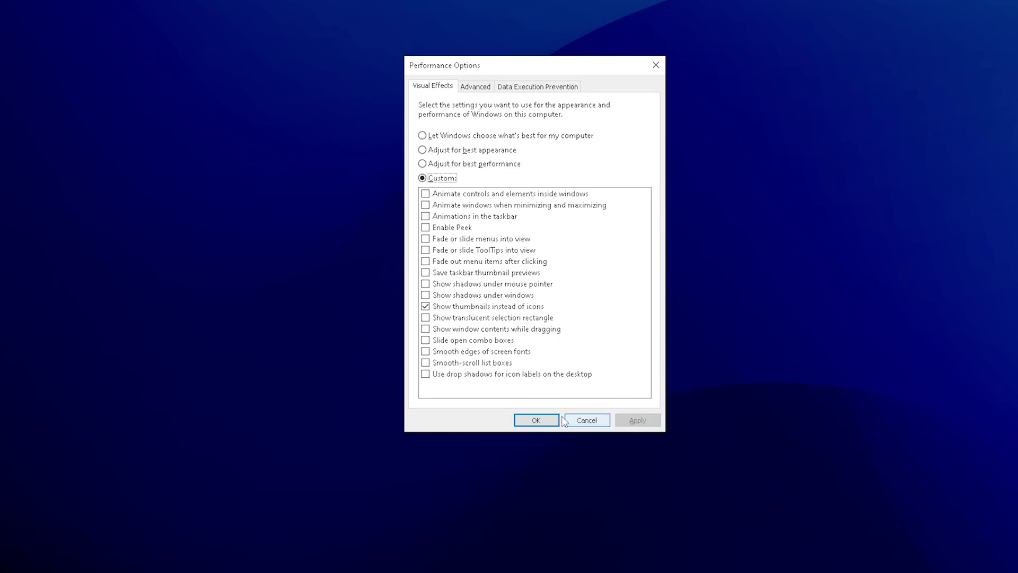
left_click(543, 423)
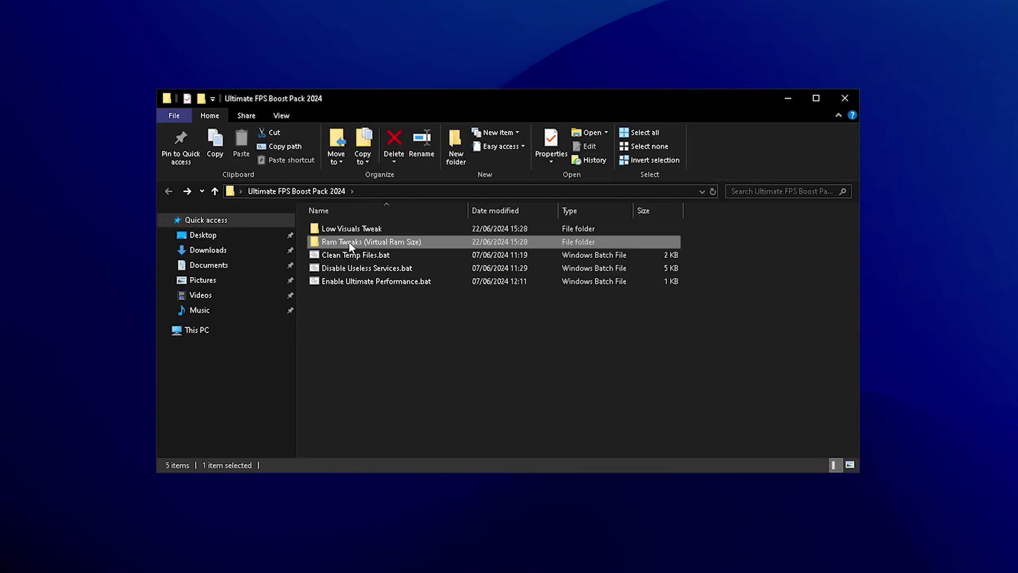
Step: Open the Ram Tweaks (Virtual Ram Size) folder and check the computer's memory on Task Manager's performance view
double_click(348, 241)
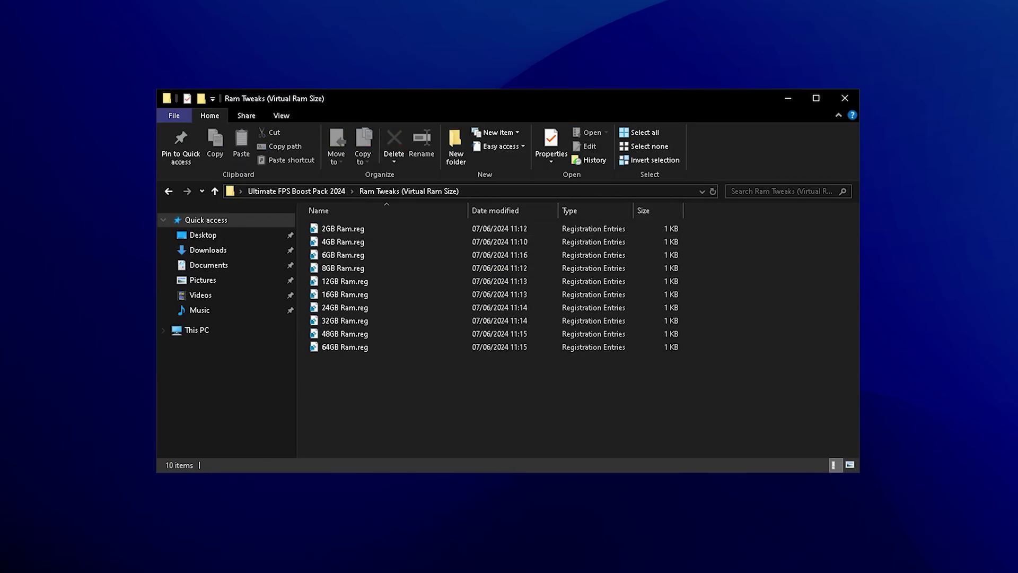
right_click(482, 570)
left_click(532, 555)
left_click_drag(541, 108, 425, 93)
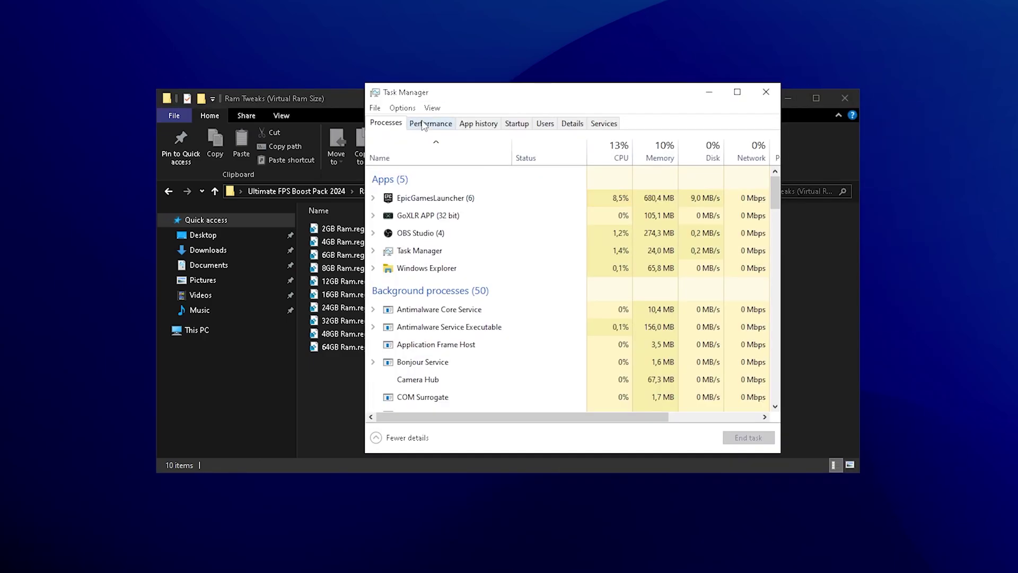
left_click(423, 125)
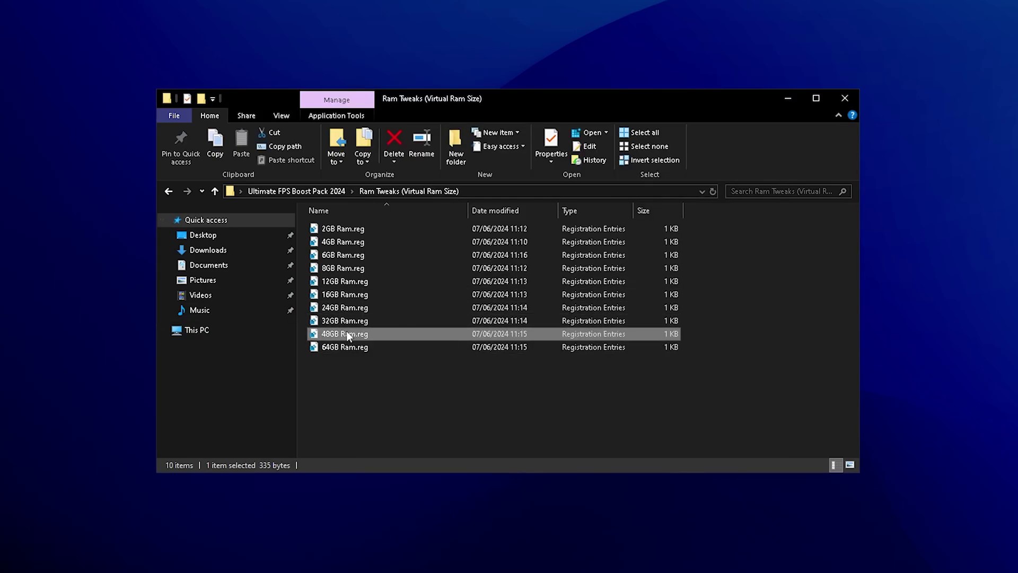
Step: Add 48GB Ram.reg to the registry, allowing Registry Editor to make changes
double_click(354, 333)
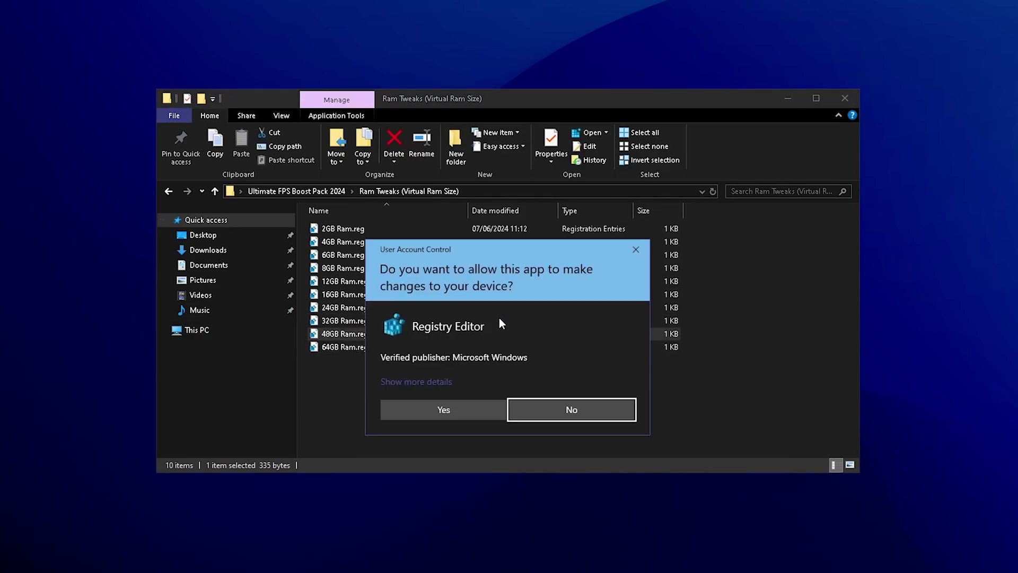
left_click(481, 405)
left_click(610, 301)
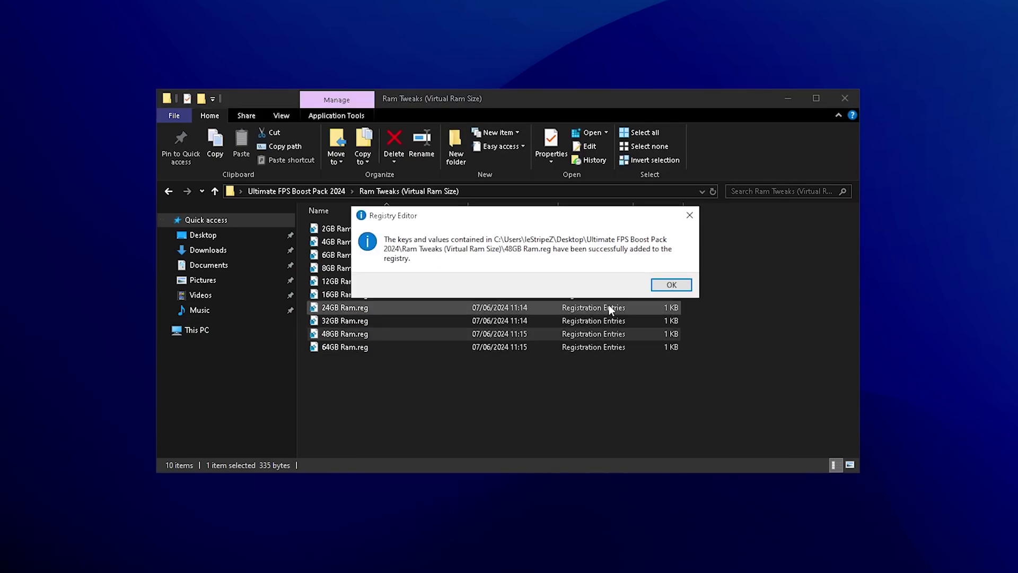
left_click(670, 285)
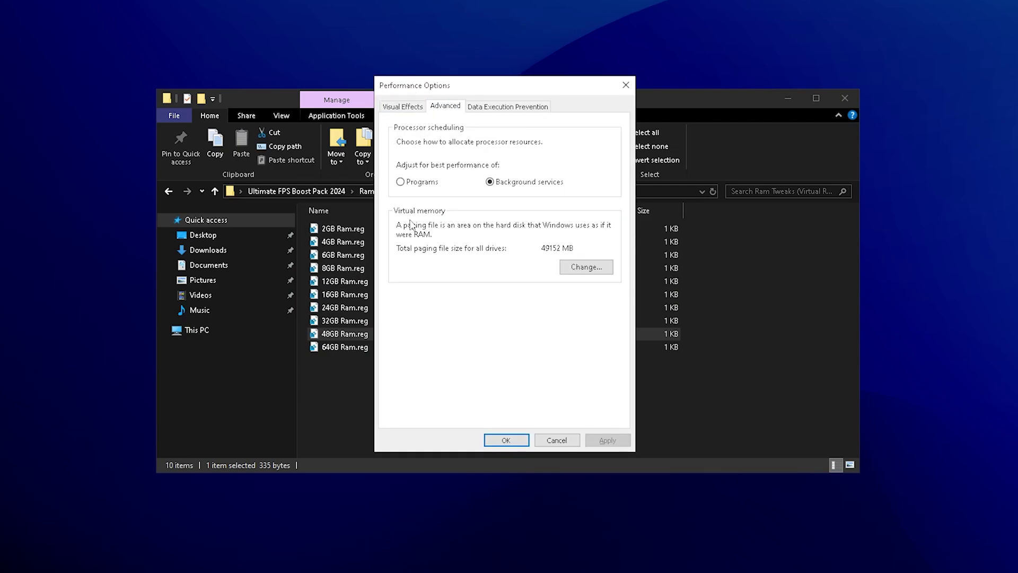
Step: Check the custom paging file size for drive C: in the virtual memory settings
left_click(583, 268)
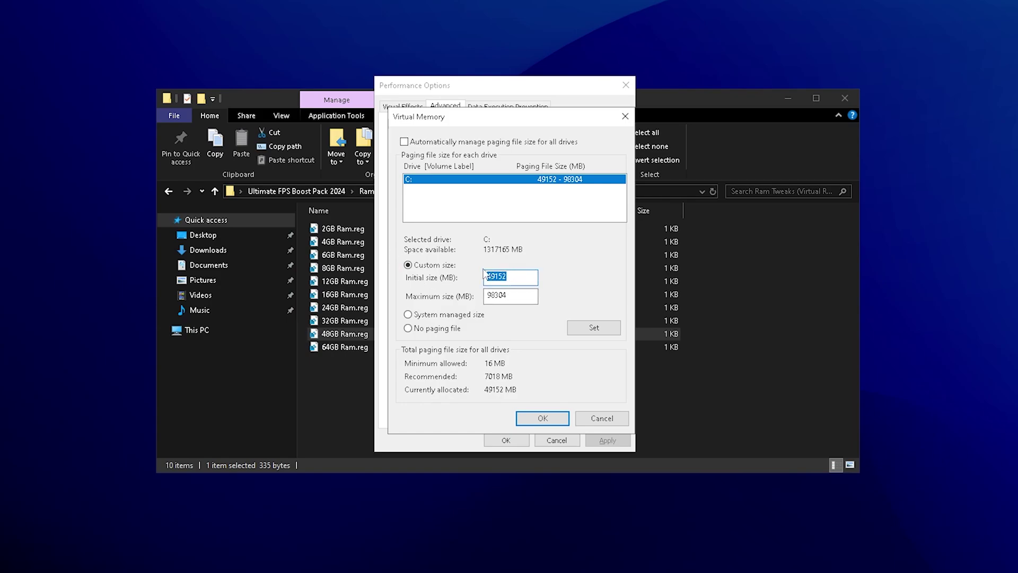
left_click(625, 116)
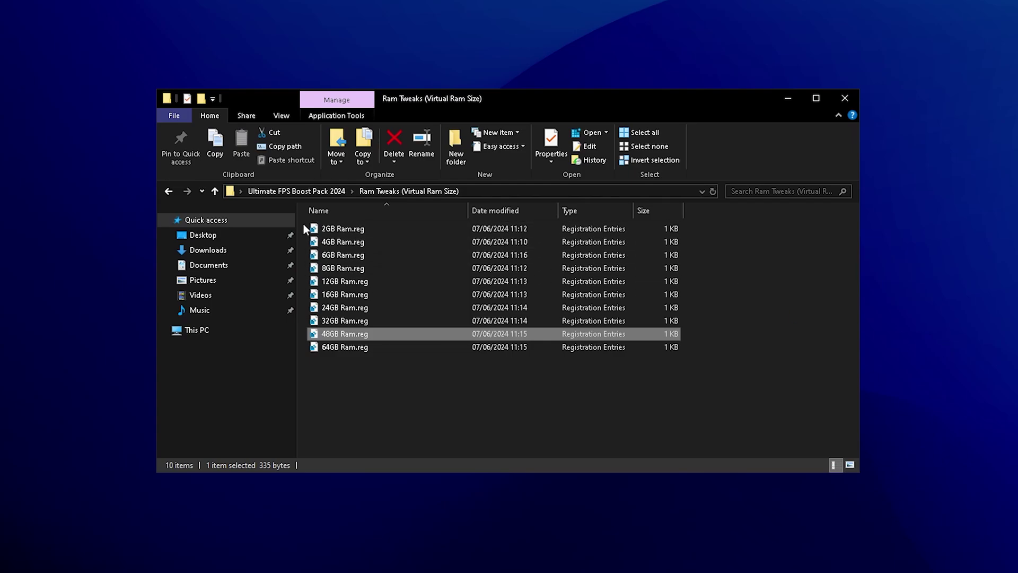
left_click_drag(305, 223, 344, 296)
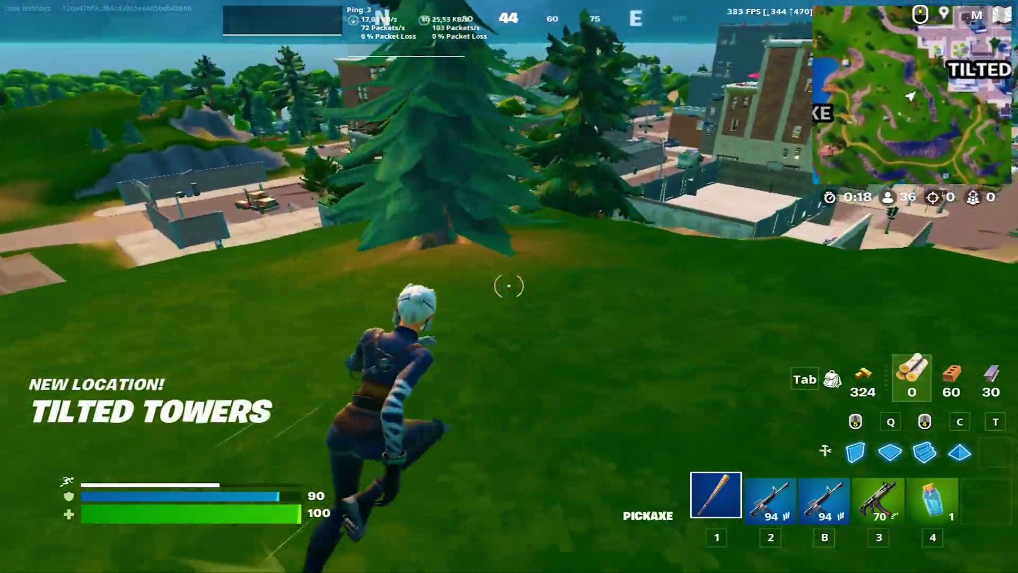
key("2")
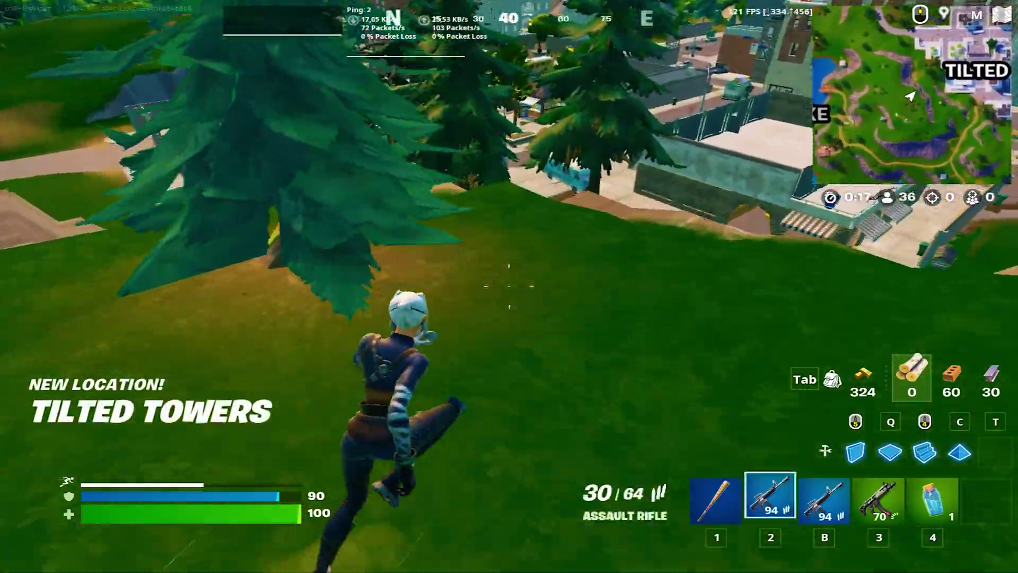
key("w")
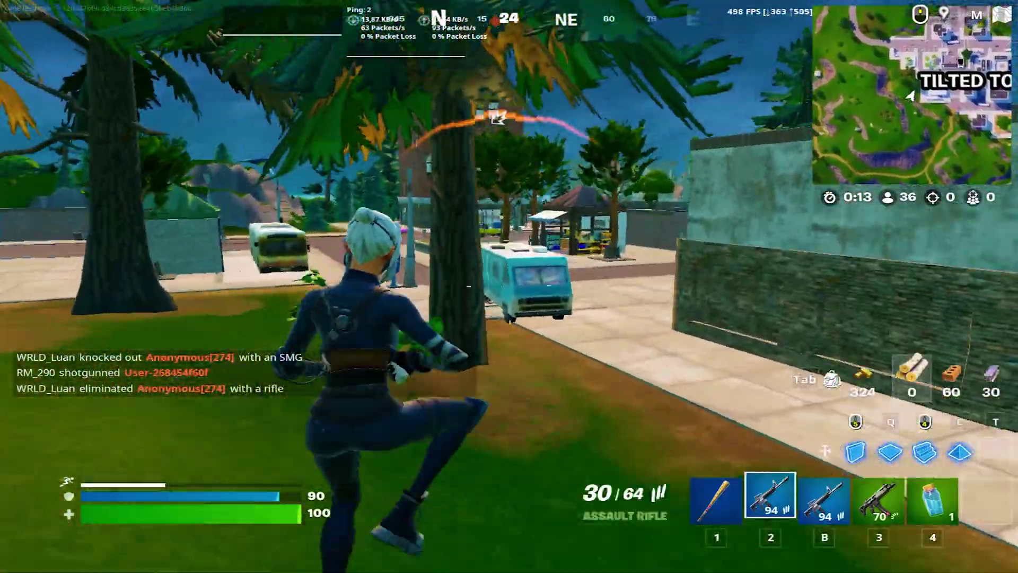
key("3")
key("w")
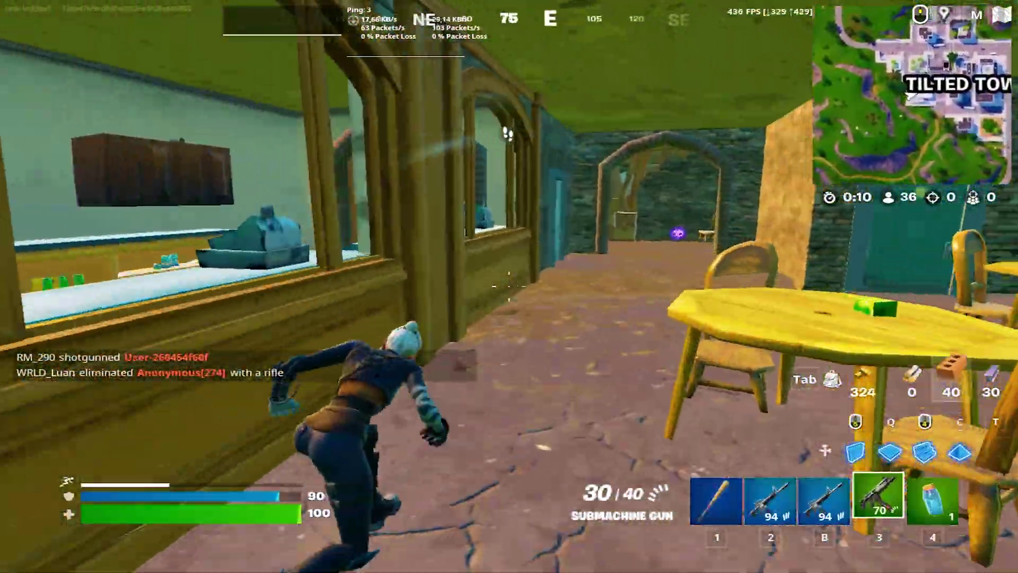
key("w")
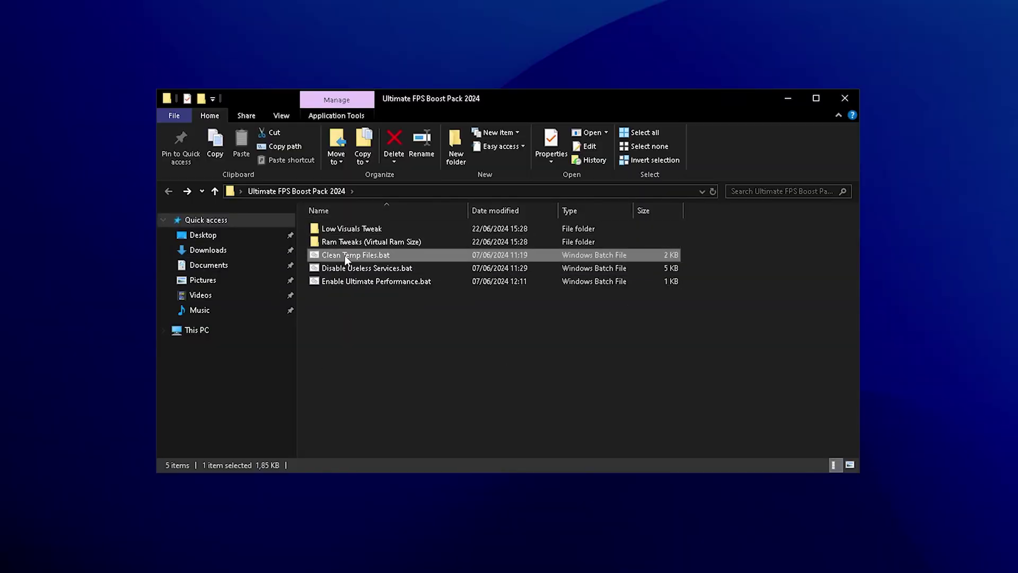
Step: Run Clean Temp Files.bat as administrator and choose option 1 to clean the temporary files
right_click(344, 256)
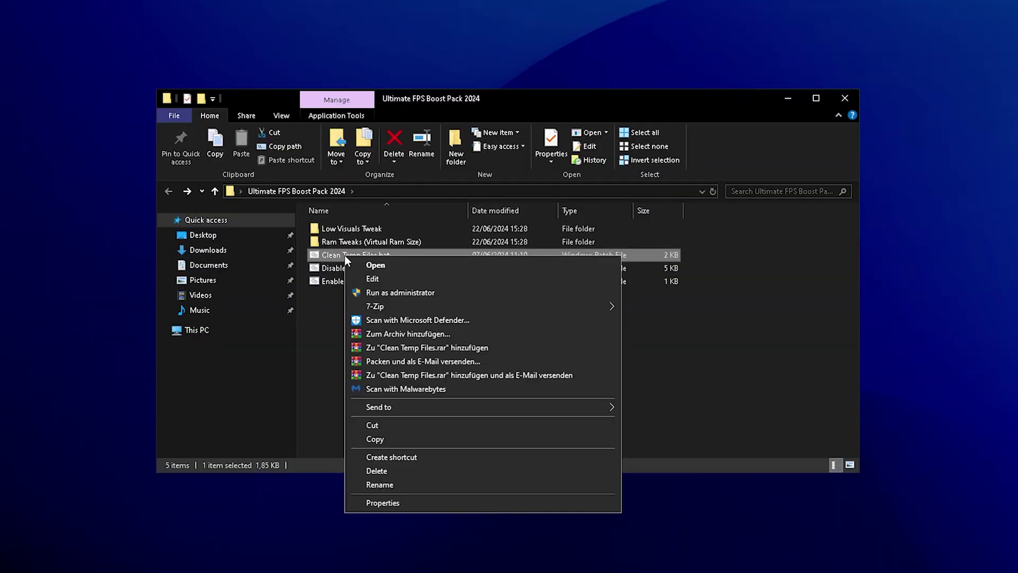
left_click(371, 293)
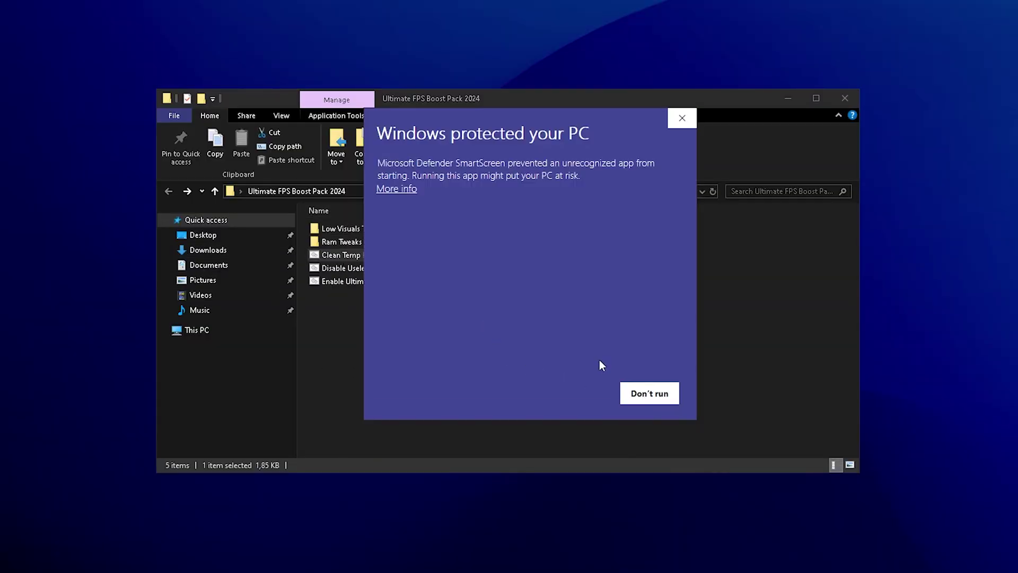
left_click(573, 395)
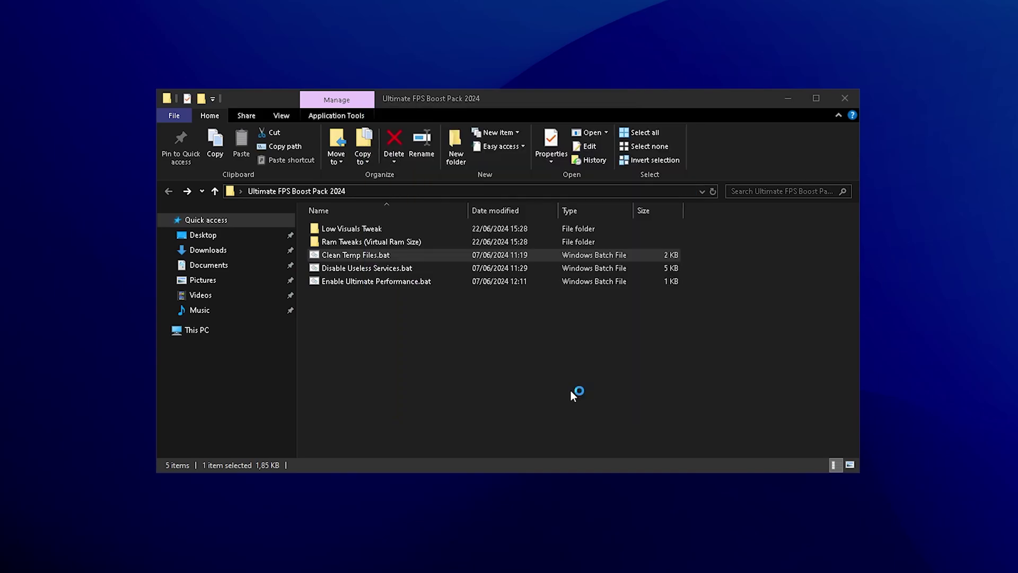
left_click(443, 409)
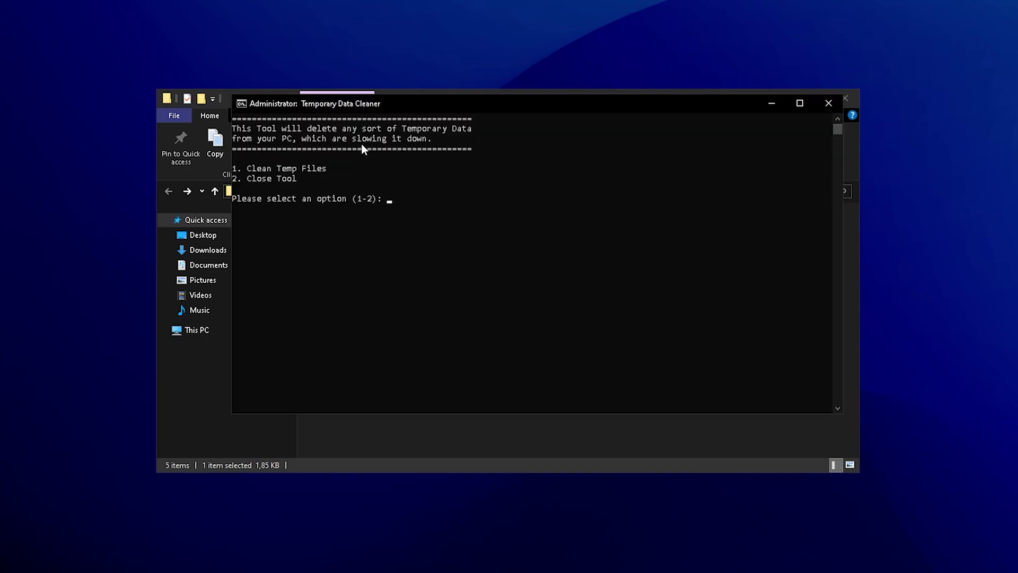
type("1")
key("Return")
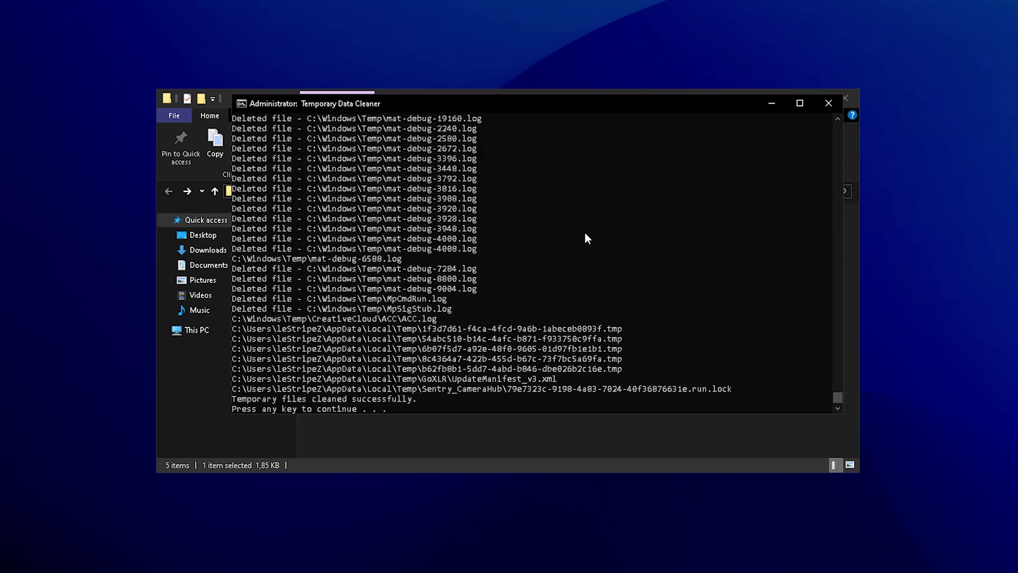
key("Return")
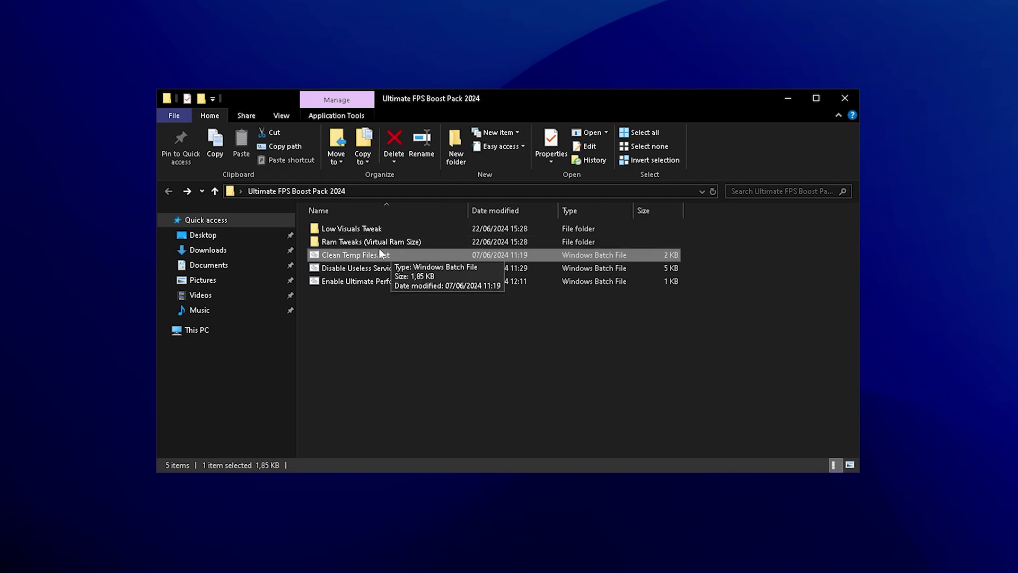
Step: Run Disable Useless Services.bat as administrator and choose option 1 to apply the performance tweaks
left_click(345, 269)
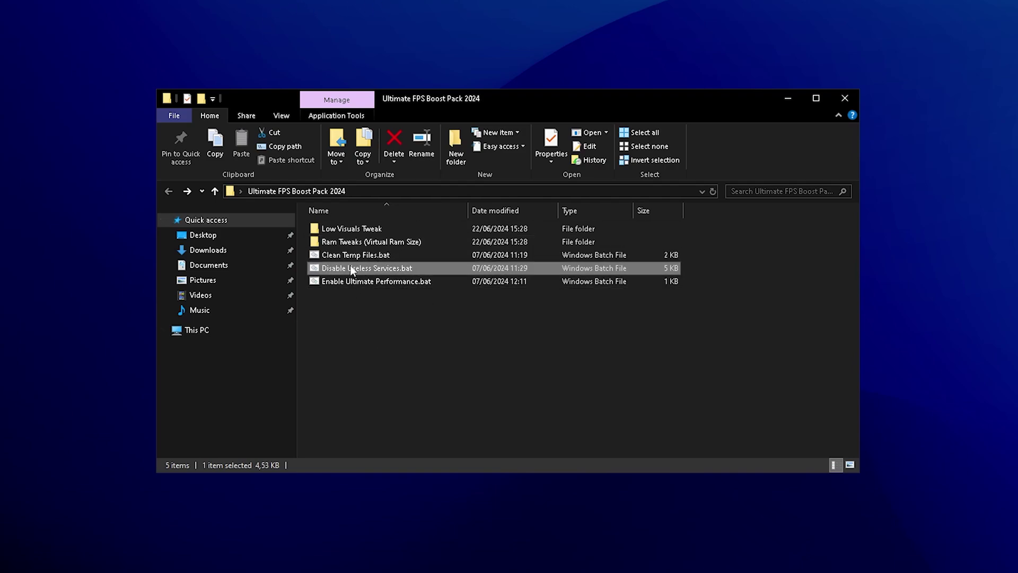
right_click(350, 266)
left_click(371, 303)
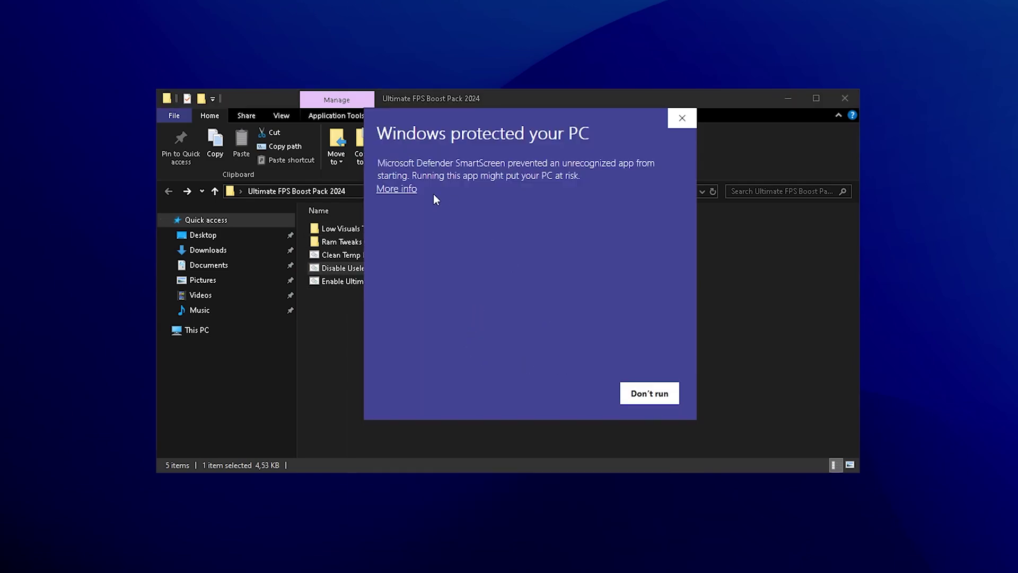
left_click(568, 395)
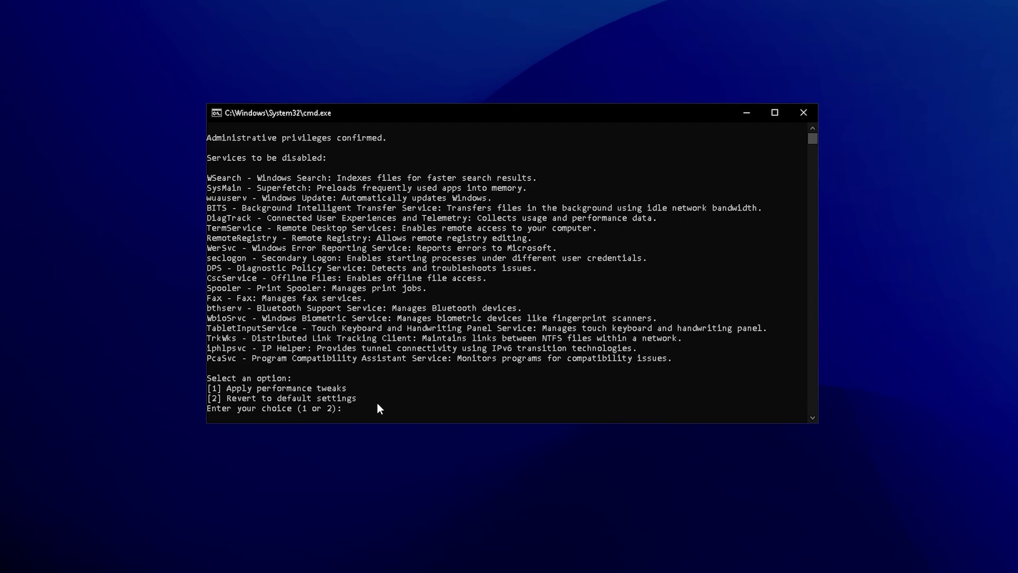
type("1")
key("Return")
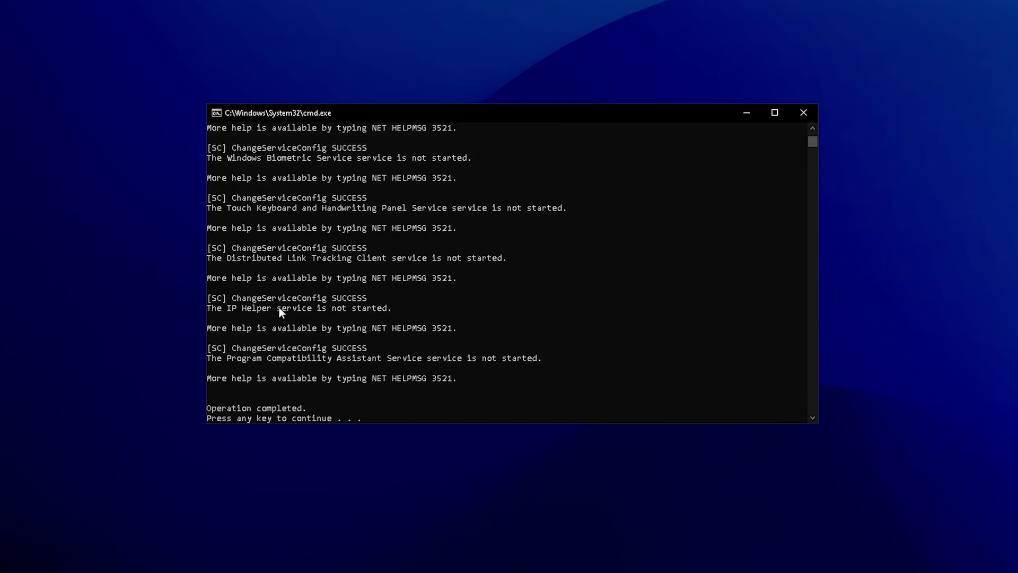
key("Return")
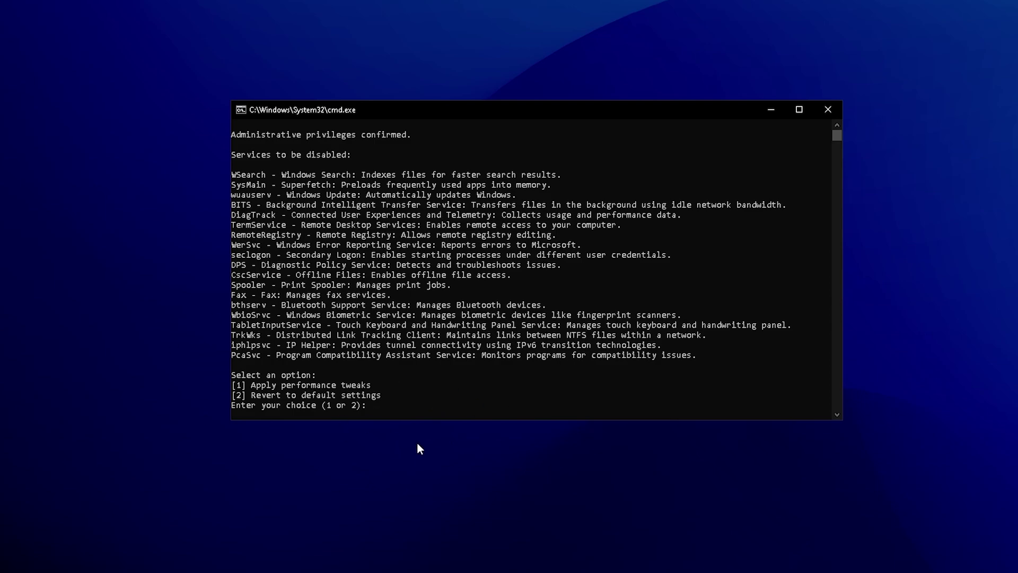
type("2")
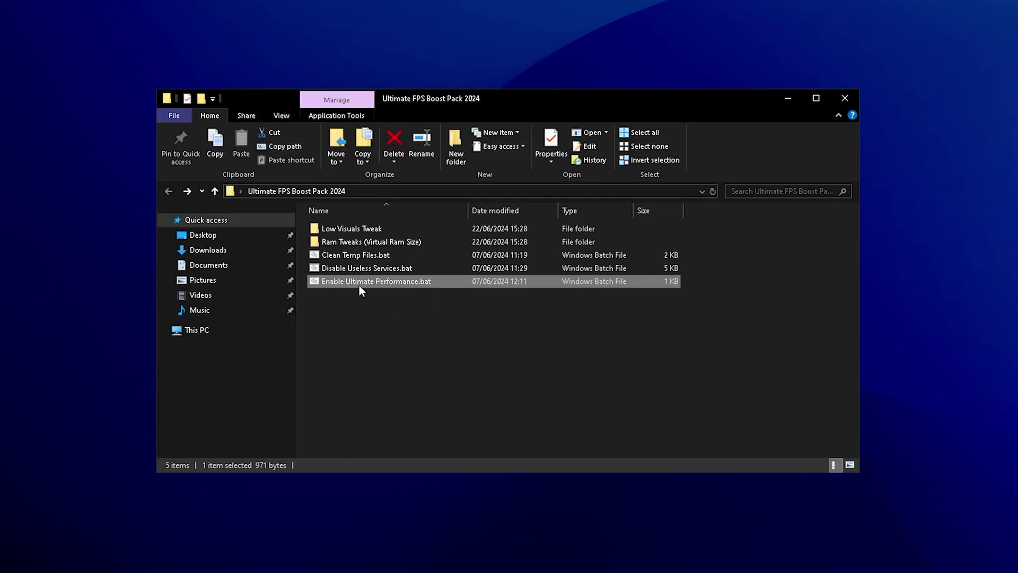
Step: Run Enable Ultimate Performance.bat as administrator to add the Ultimate Performance power plan
right_click(358, 285)
left_click(376, 306)
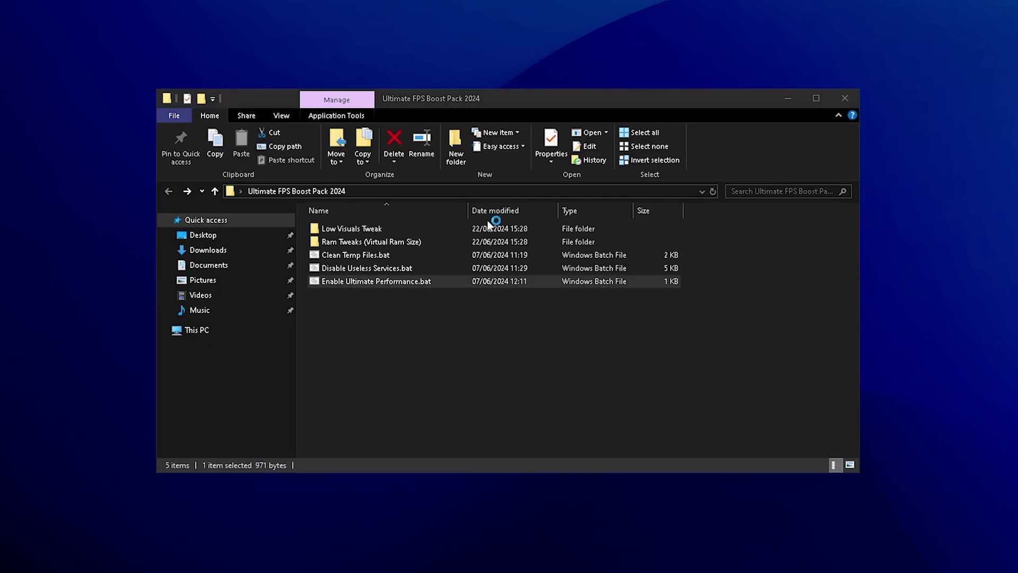
left_click_drag(306, 224, 497, 227)
left_click(922, 15)
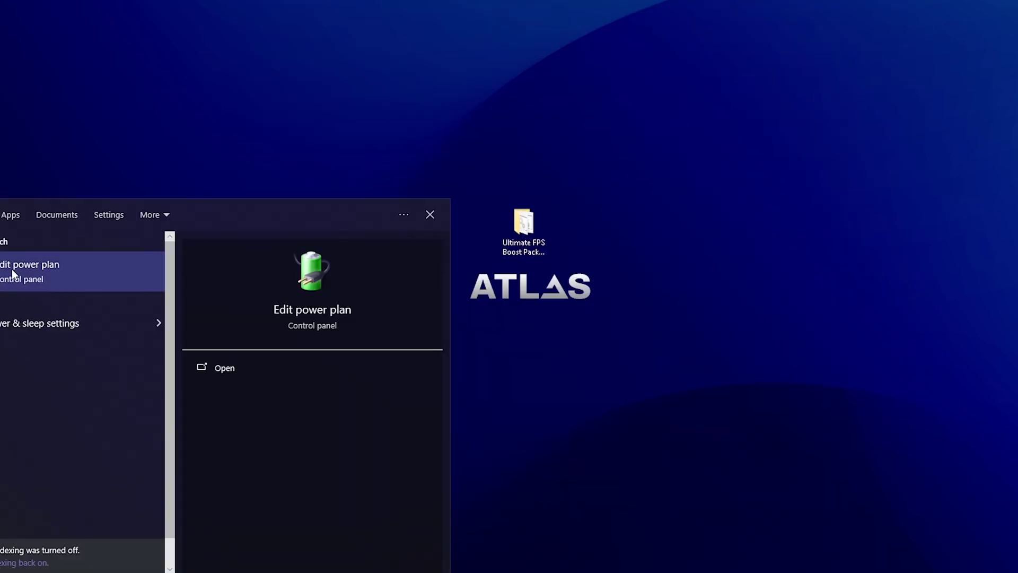
Step: Go to Power Options through Edit power plan and open the advanced settings of the preferred Ultimate Performance plan
left_click(12, 269)
left_click(467, 109)
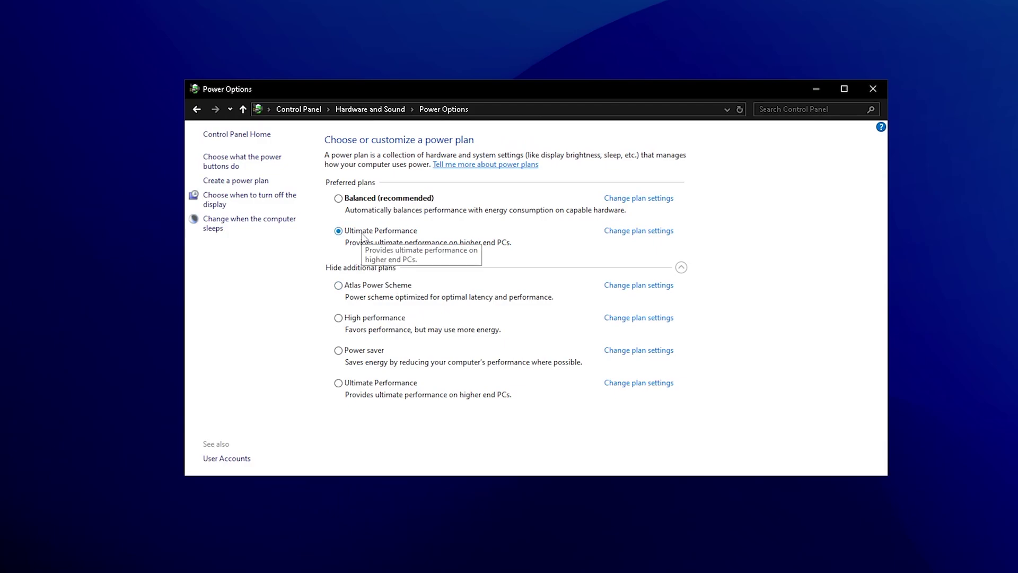
left_click(332, 317)
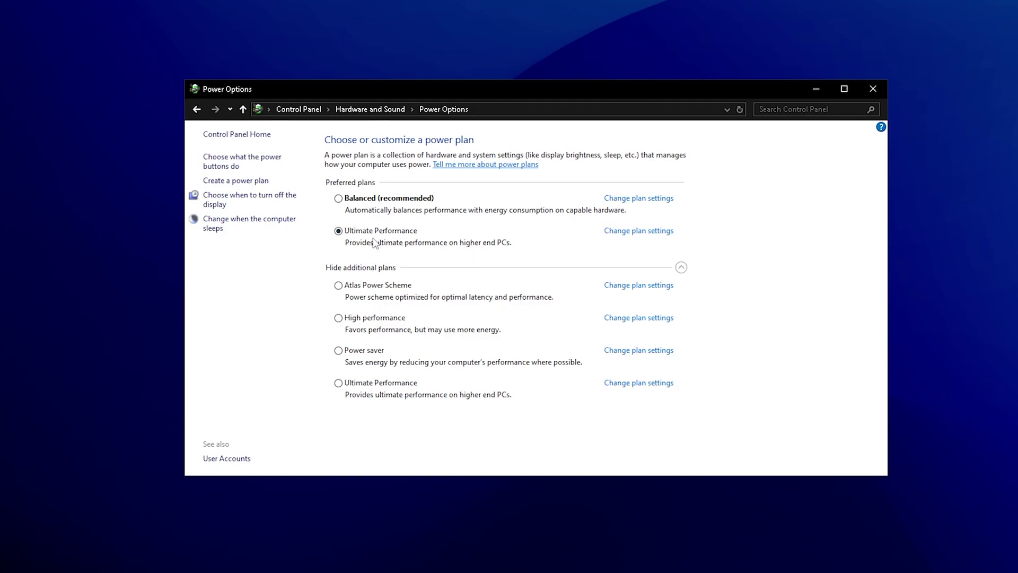
left_click(632, 232)
left_click(391, 257)
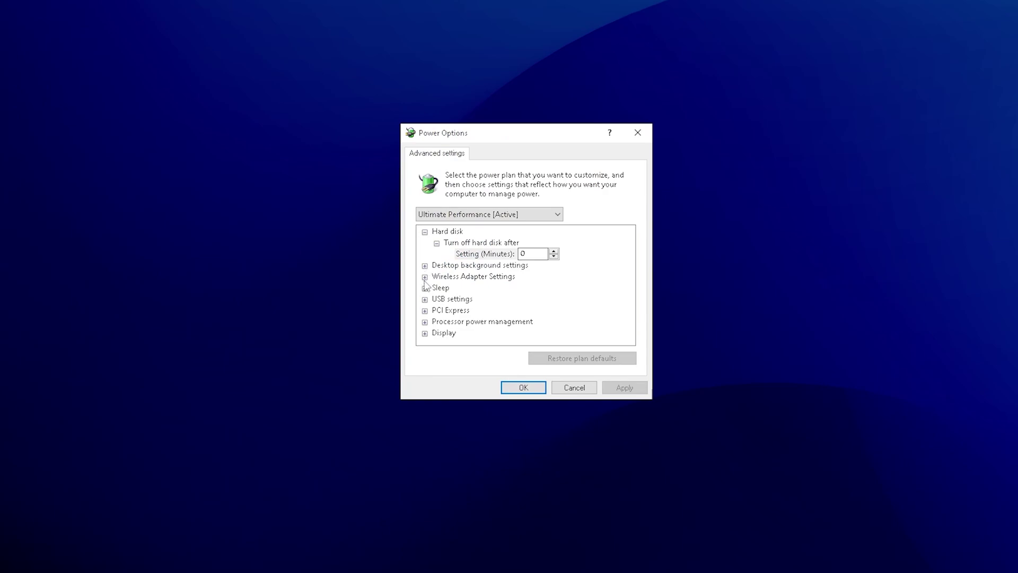
Step: Check the wireless adapter's Power Saving Mode and the PCI Express Link State Power Management setting
left_click(425, 277)
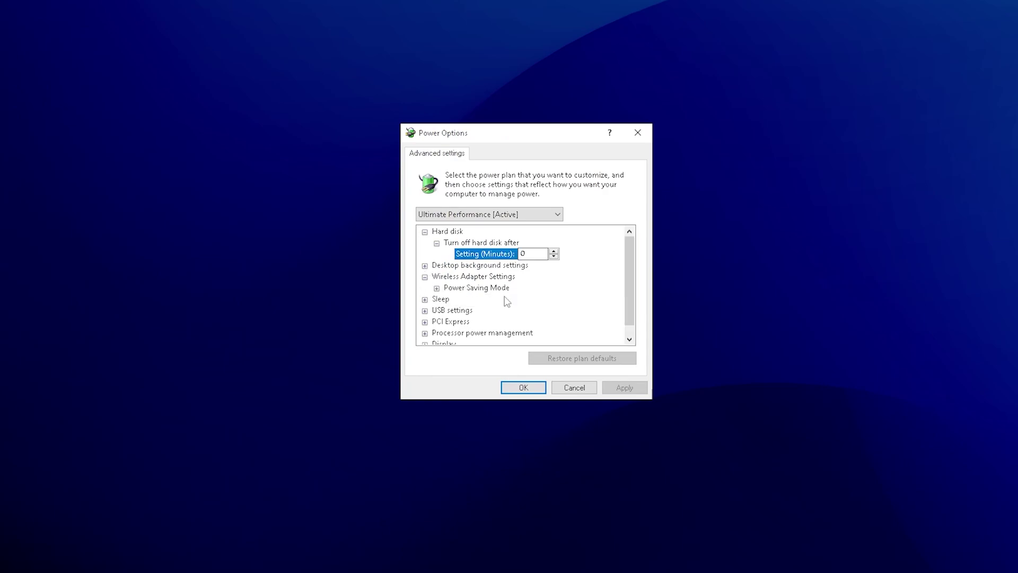
left_click(436, 288)
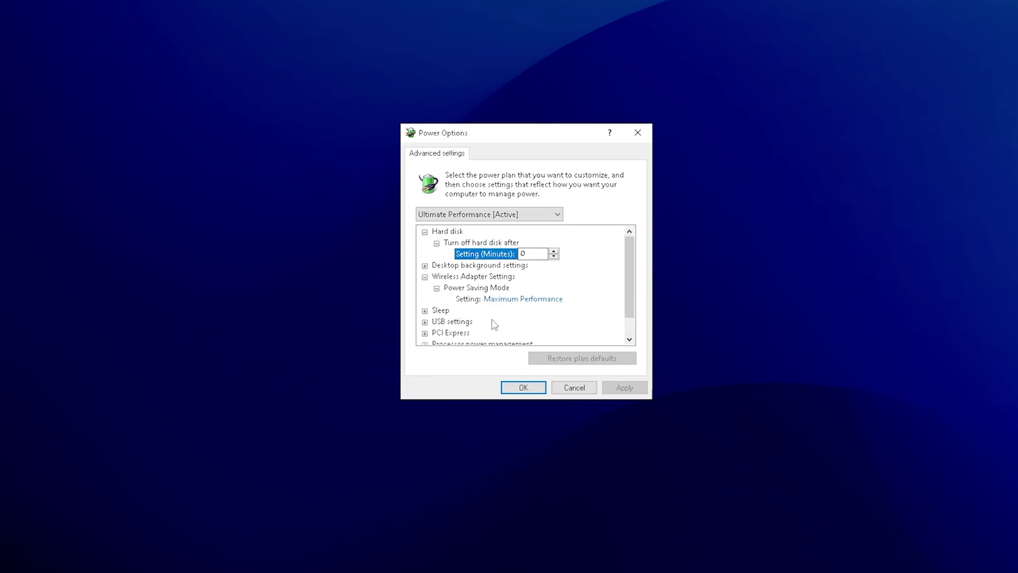
left_click(522, 298)
scroll(477, 287, "down", 1)
left_click(425, 310)
left_click(436, 321)
scroll(493, 318, "down", 1)
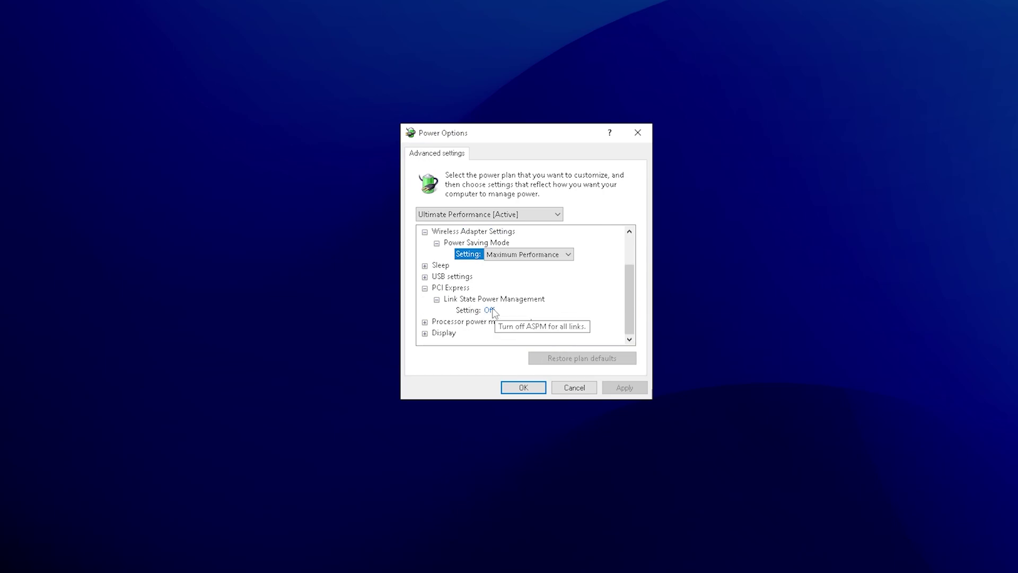
Step: Check the minimum and maximum processor states under Processor power management and accept the advanced power settings
left_click(425, 321)
scroll(432, 313, "down", 1)
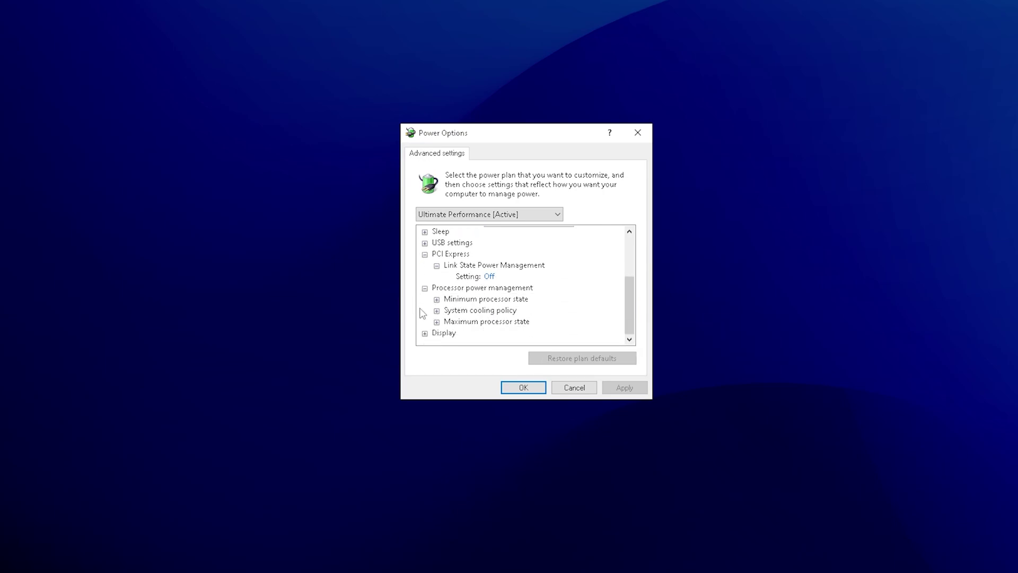
left_click(436, 299)
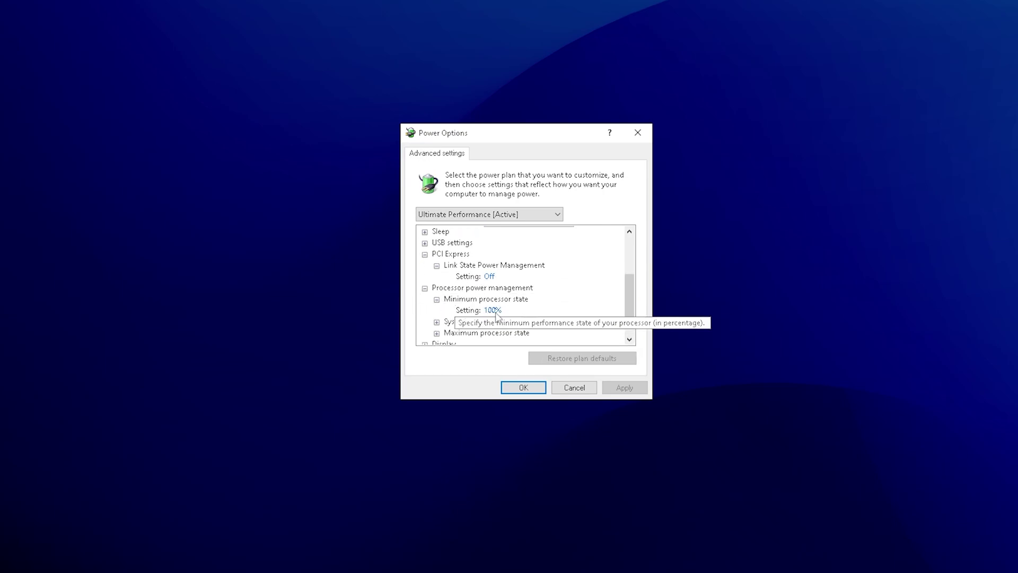
left_click(436, 333)
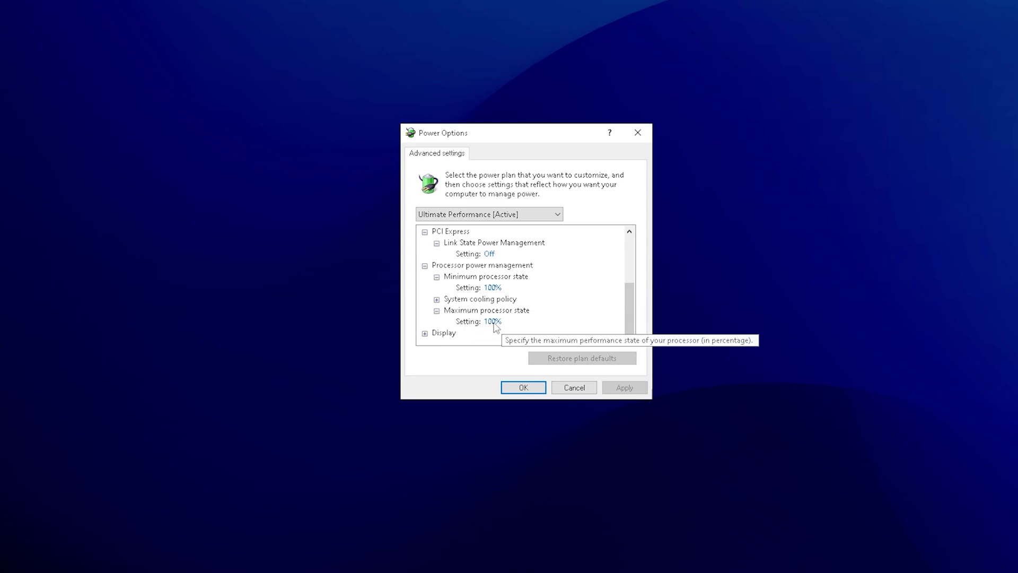
left_click(516, 387)
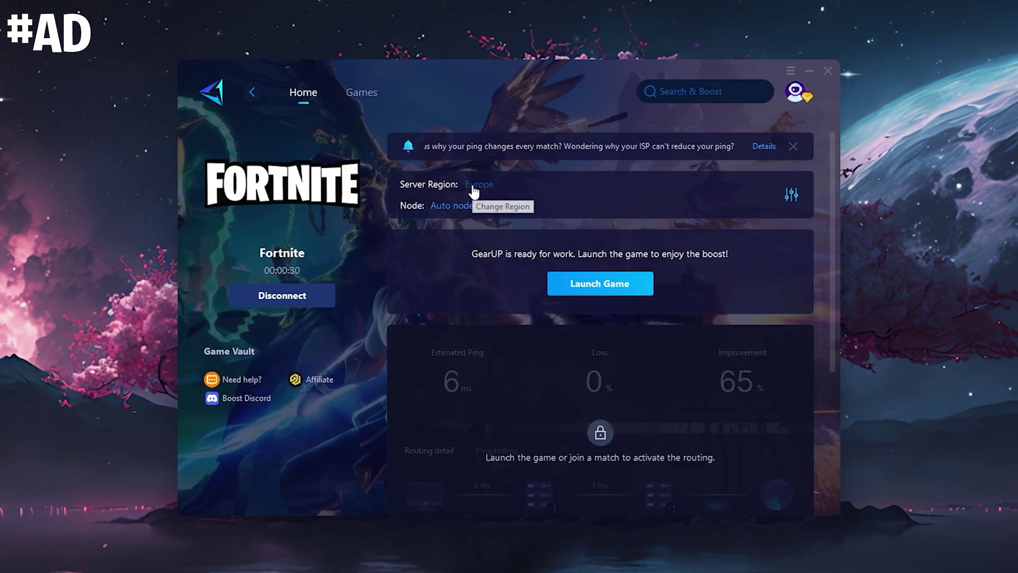
Step: Switch to GearUP and set Fortnite's game server region to Europe
left_click(469, 192)
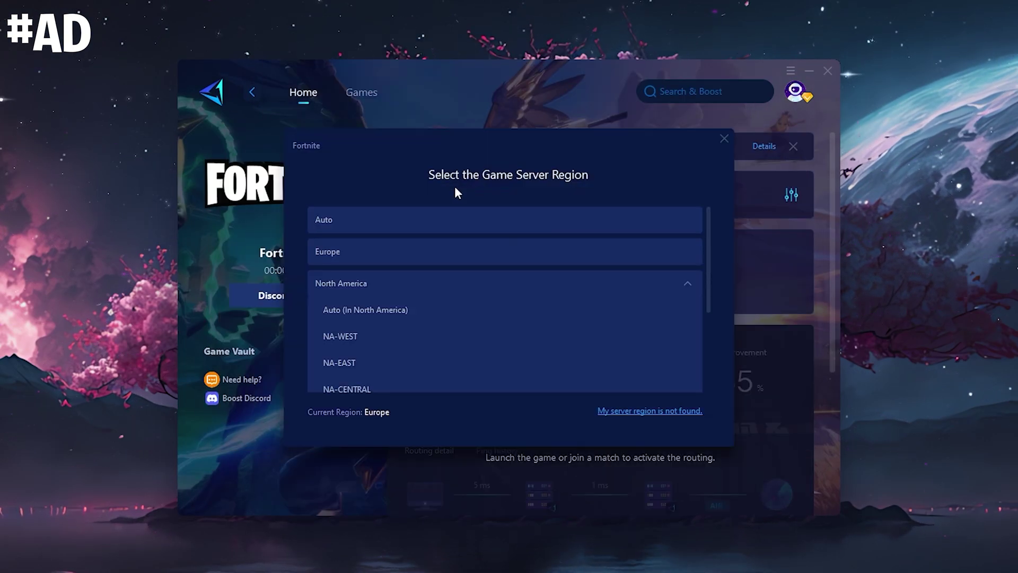
left_click(358, 250)
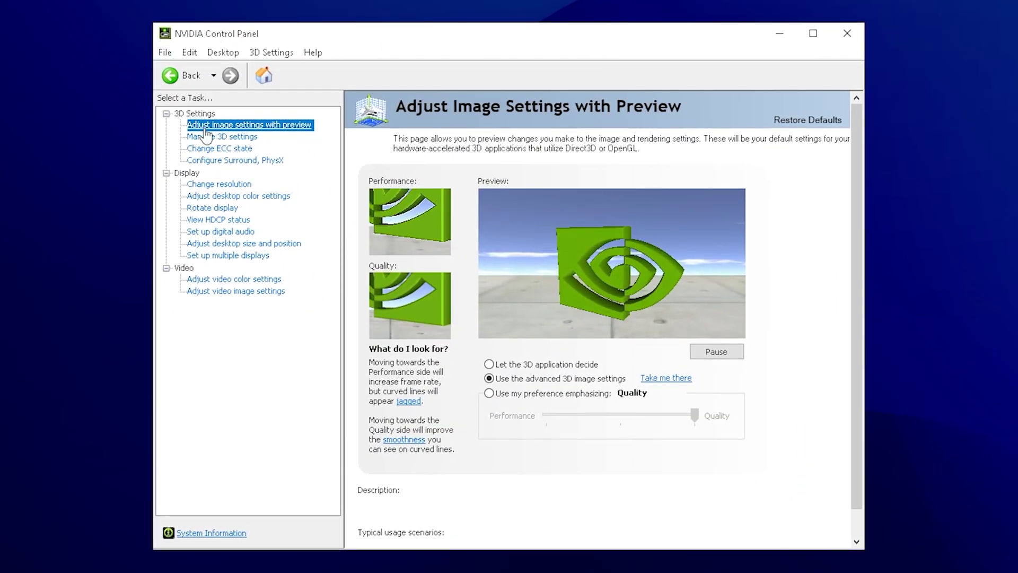
Step: In NVIDIA Control Panel, open the advanced 3D image settings and review Image Scaling and Antialiasing - Gamma correction
left_click(665, 379)
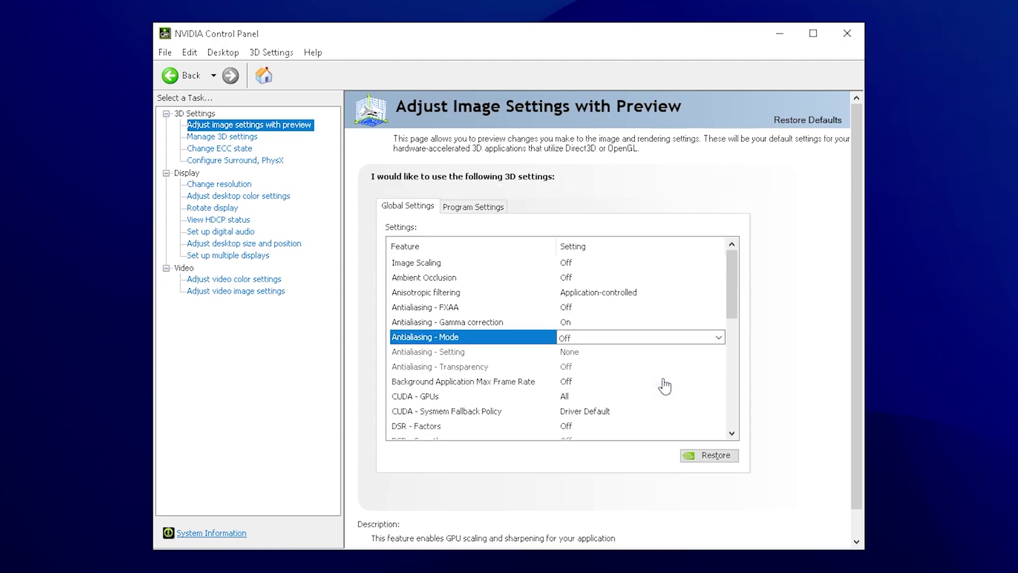
left_click_drag(731, 289, 743, 264)
left_click(420, 263)
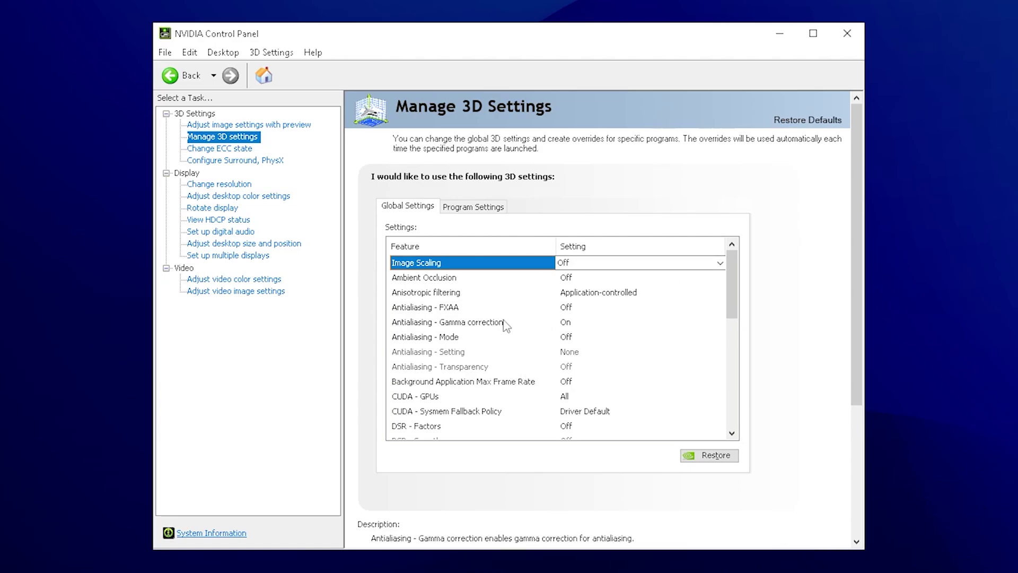
left_click(423, 323)
Step: Confirm Background Application Max Frame Rate as Off and the NVIDIA GeForce RTX 4090 for CUDA - GPUs
scroll(460, 295, "down", 2)
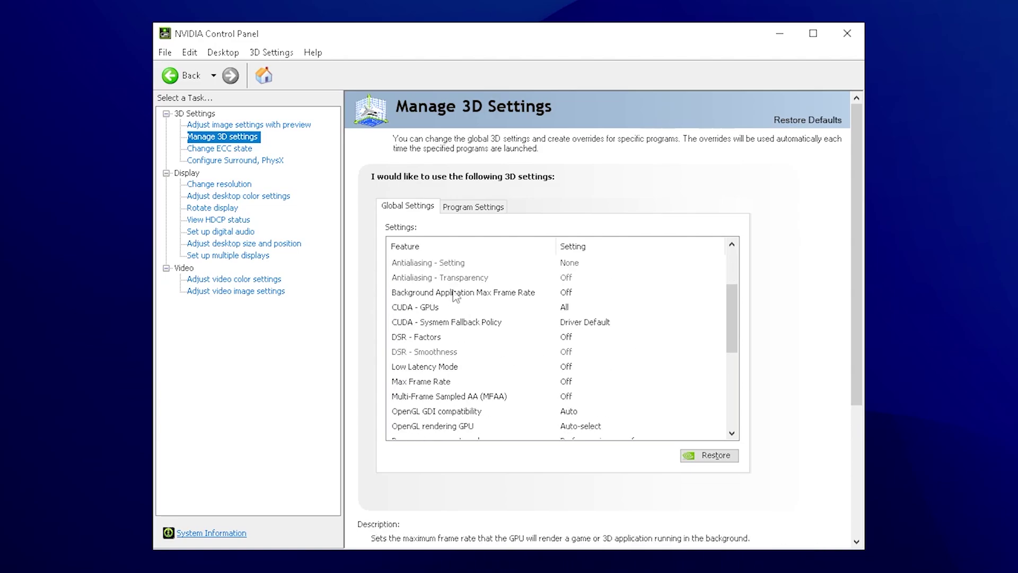
left_click(581, 295)
left_click(582, 295)
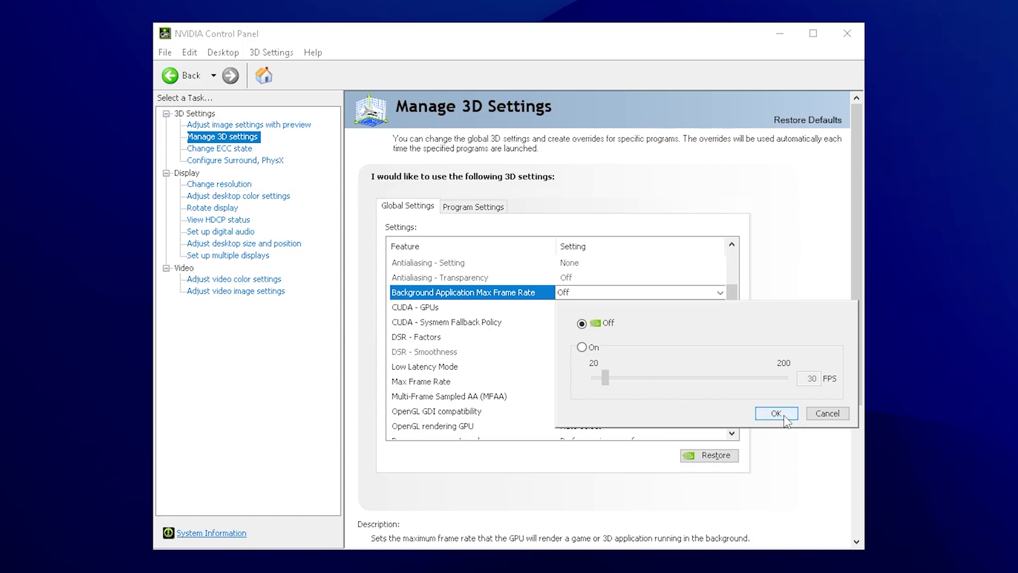
left_click(775, 413)
left_click(580, 309)
left_click(580, 310)
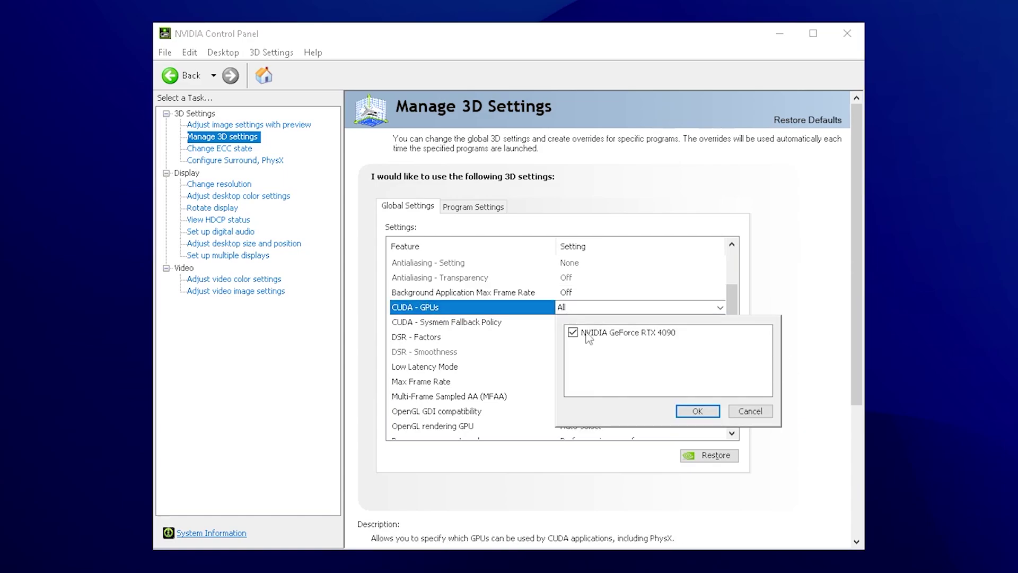
left_click(697, 412)
Step: Set Low Latency Mode to Ultra in the global 3D settings
scroll(488, 352, "down", 1)
left_click(578, 322)
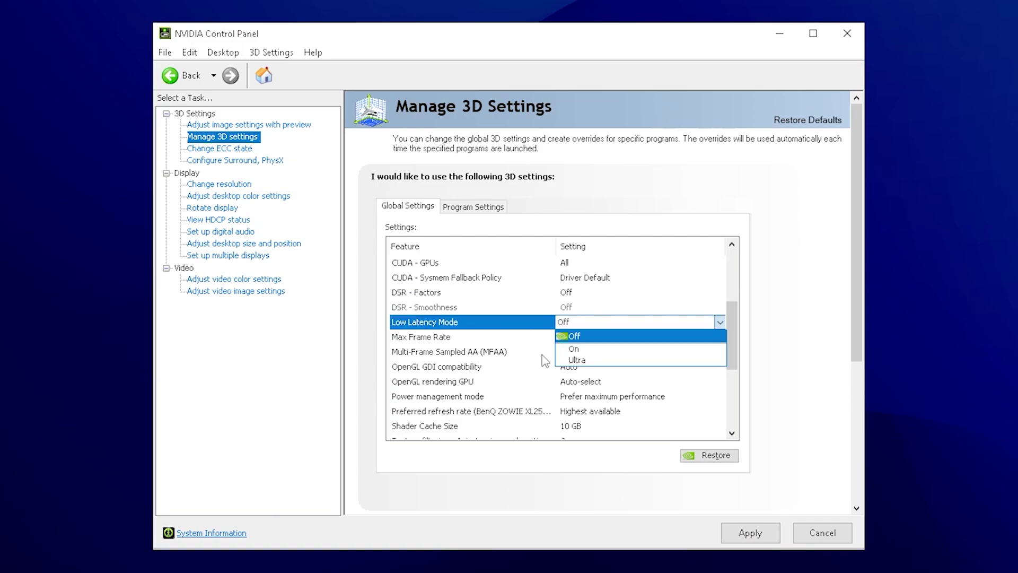
left_click(577, 360)
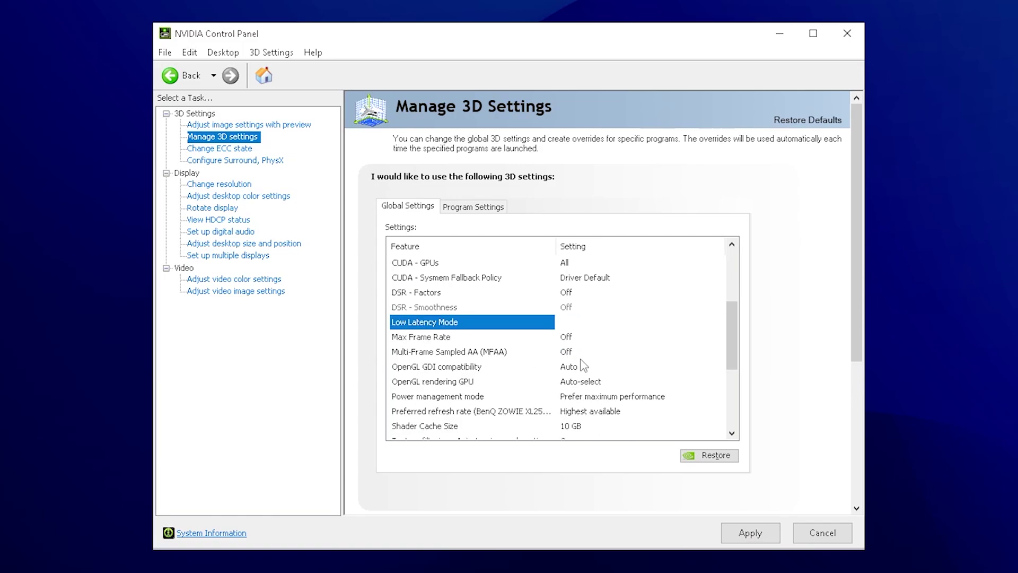
left_click(618, 344)
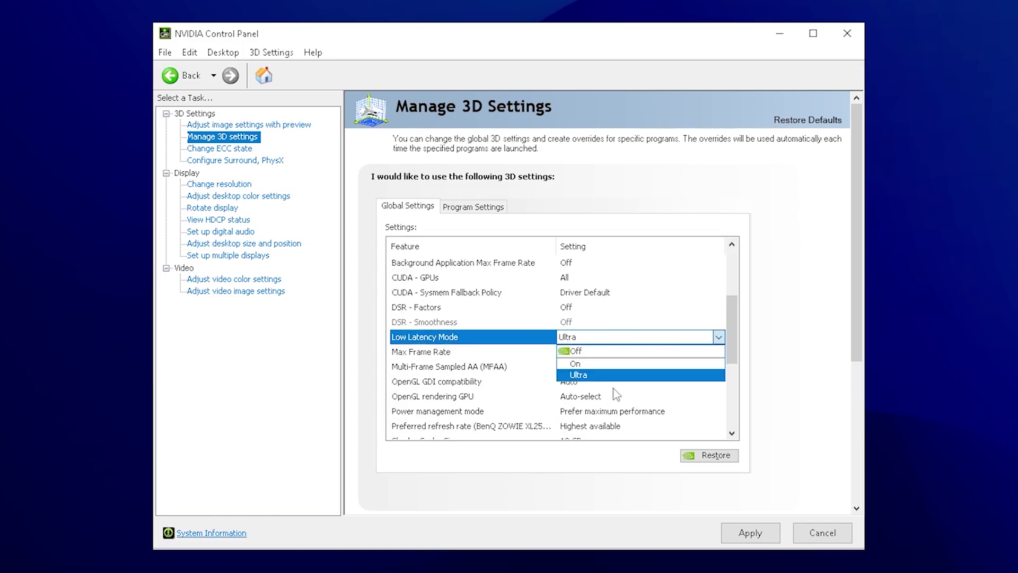
left_click(570, 380)
Step: Check Multi-Frame Sampled AA (MFAA) and set Power management mode to Prefer maximum performance in the global 3D settings
scroll(488, 366, "down", 1)
left_click(454, 323)
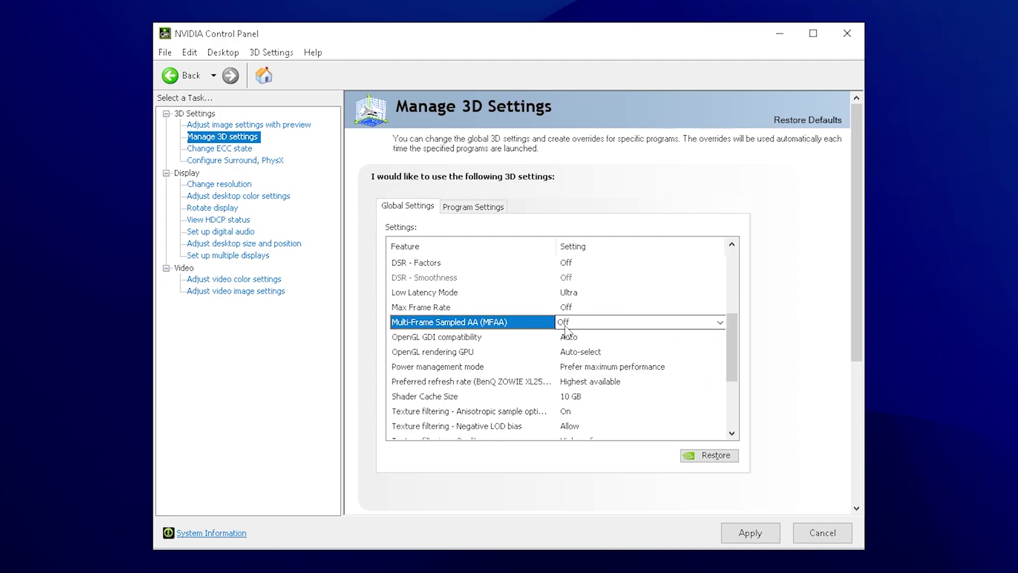
scroll(455, 355, "down", 2)
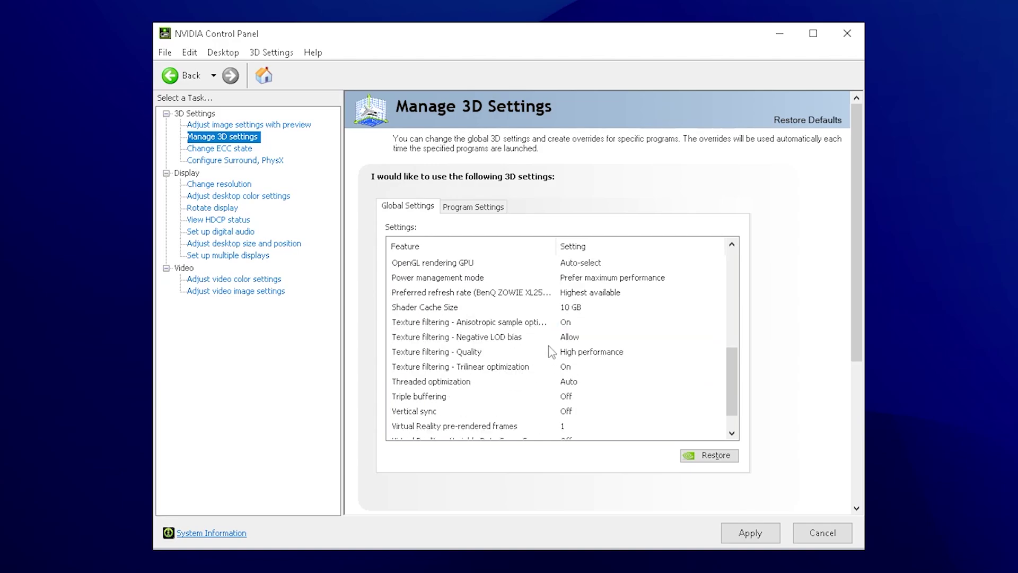
left_click(471, 279)
left_click(594, 278)
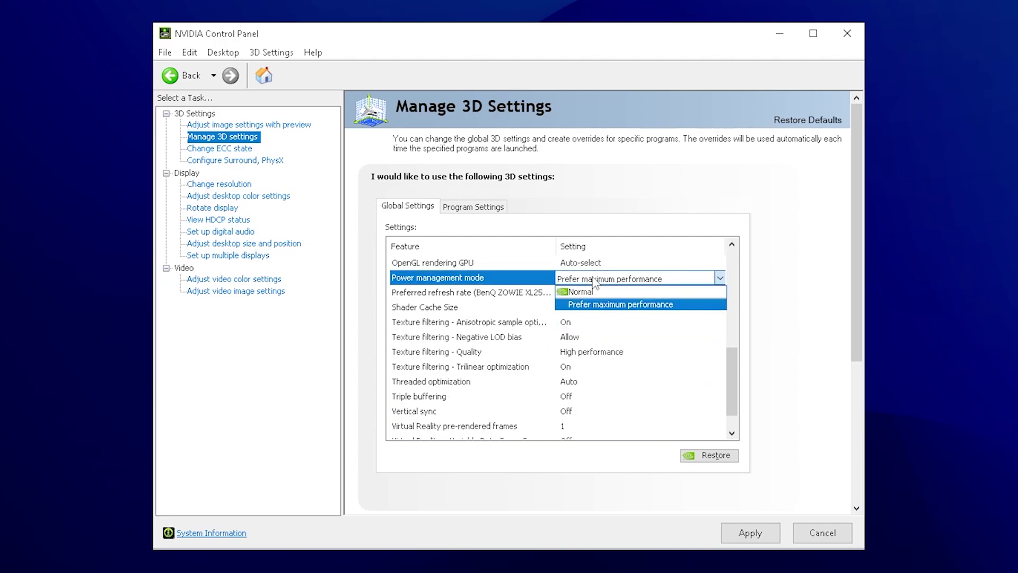
left_click(576, 303)
Step: Set the Preferred refresh rate to Highest available and Texture filtering - Quality to High performance
left_click(487, 293)
left_click(588, 295)
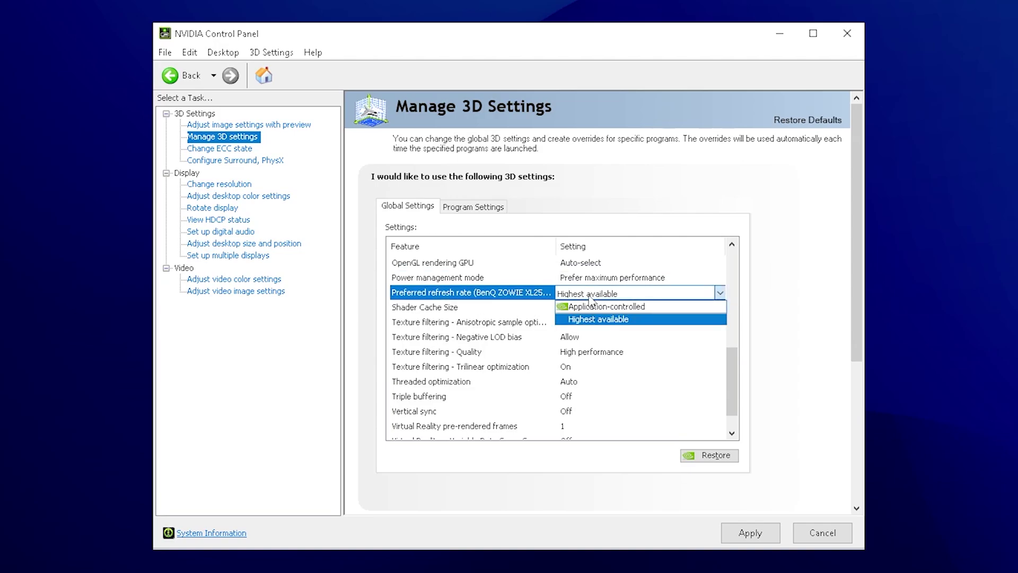
left_click(582, 319)
left_click(491, 352)
left_click(583, 352)
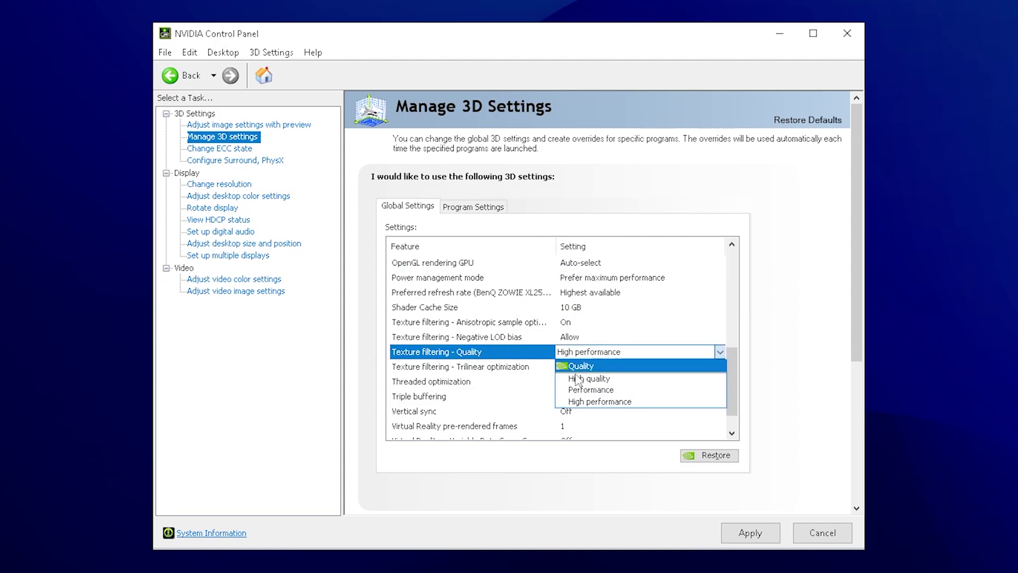
left_click(604, 401)
Step: Set Vertical sync to Off and apply the global 3D settings
scroll(509, 374, "down", 1)
left_click(511, 381)
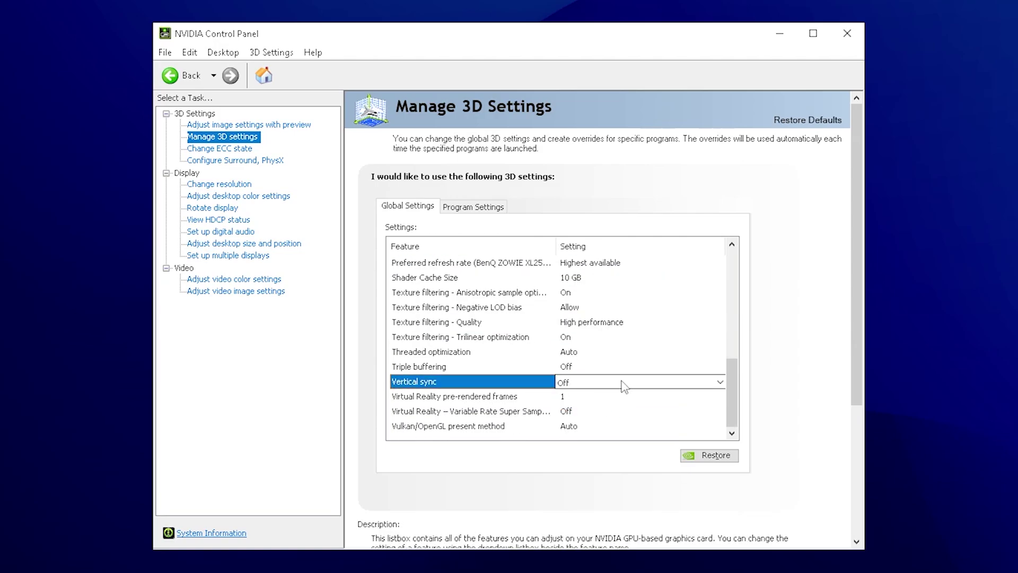
left_click(583, 382)
left_click(572, 408)
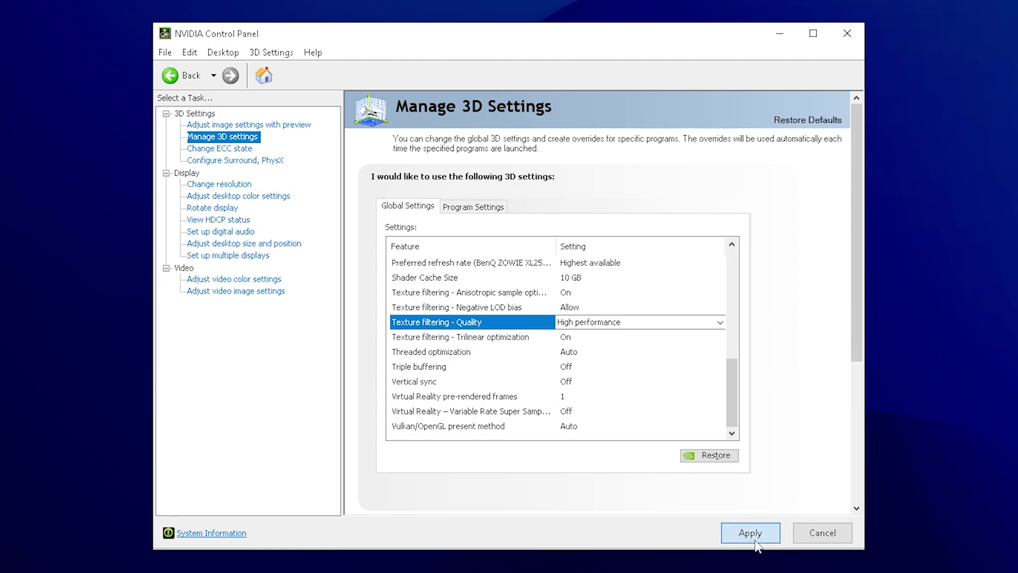
Step: In the display resolution settings, check the PC 1920 × 1080 entry and its available refresh rates
left_click(214, 184)
scroll(426, 392, "down", 1)
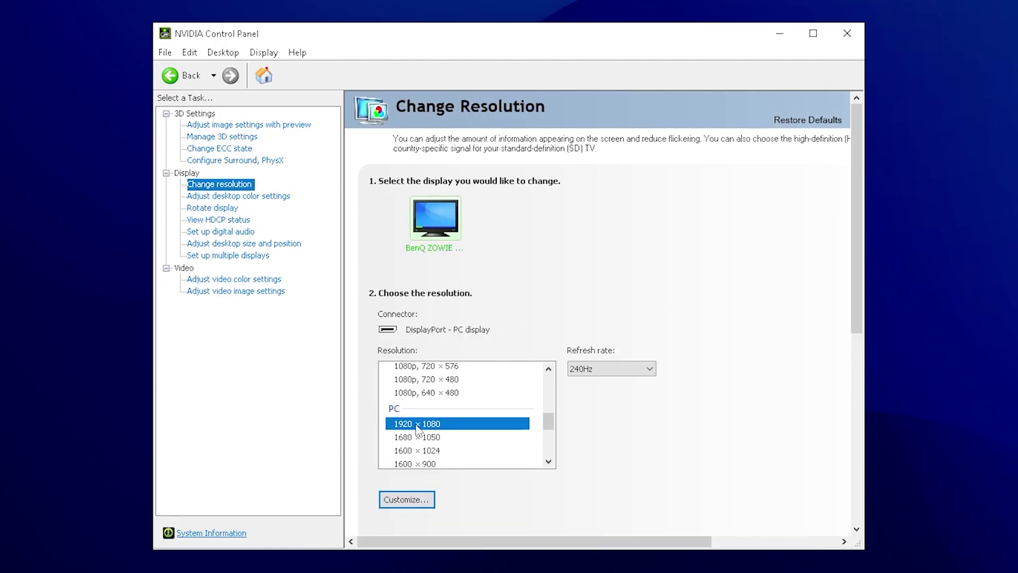
scroll(423, 429, "down", 1)
left_click(613, 367)
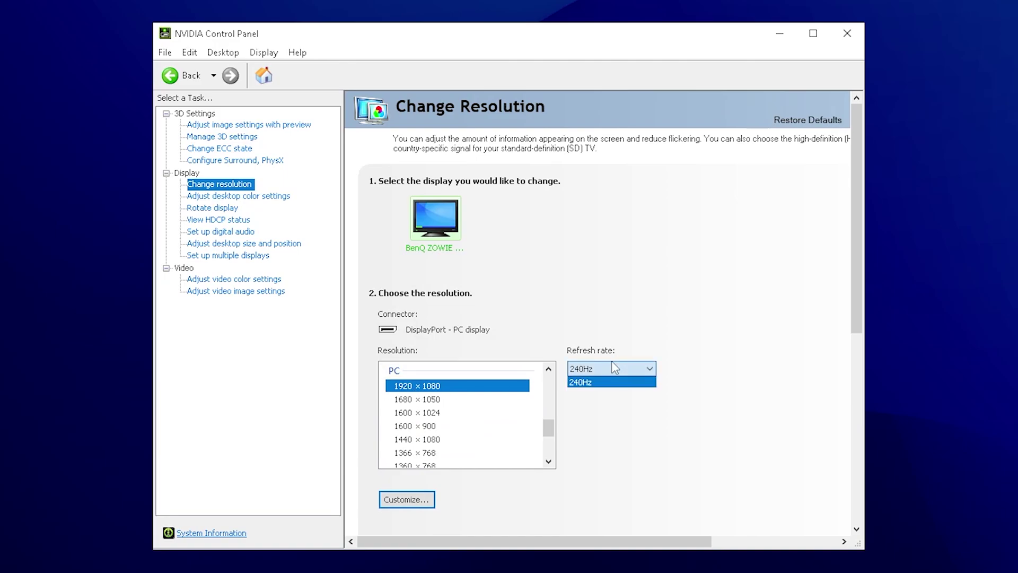
Step: Set the desktop Digital vibrance to 75% and raise the video color Saturation using the NVIDIA settings
left_click(223, 196)
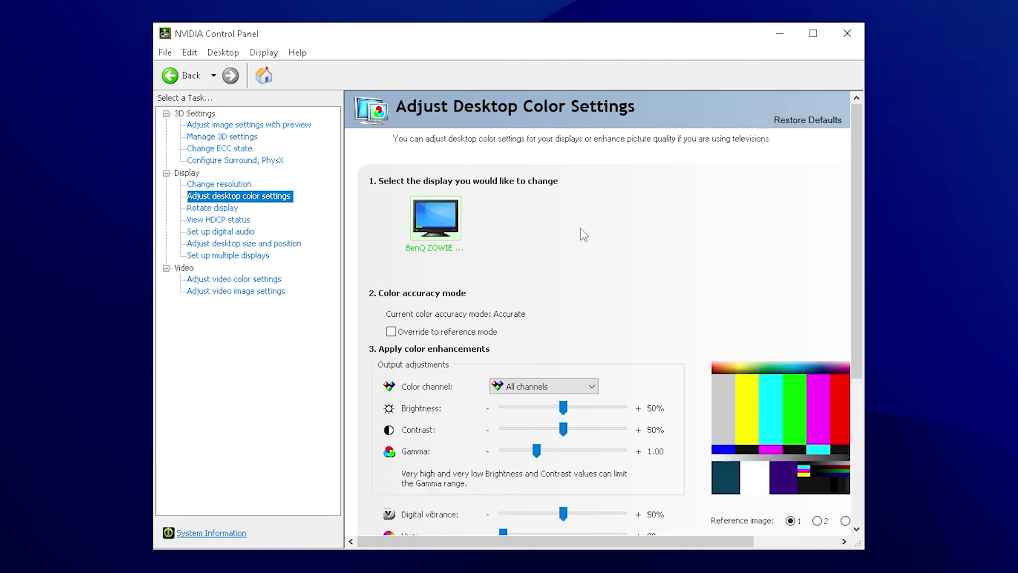
left_click_drag(856, 246, 852, 310)
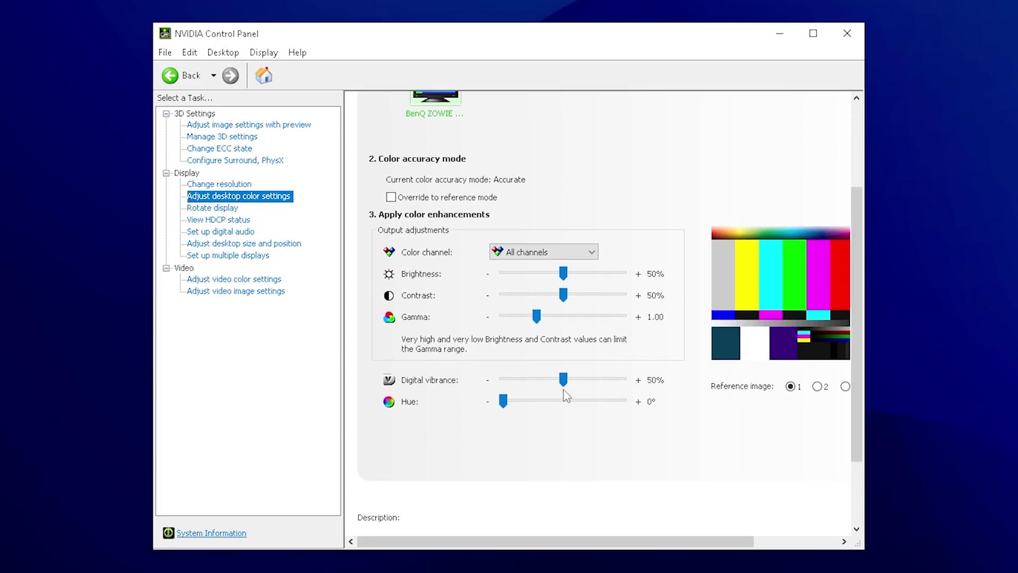
left_click_drag(564, 380, 597, 376)
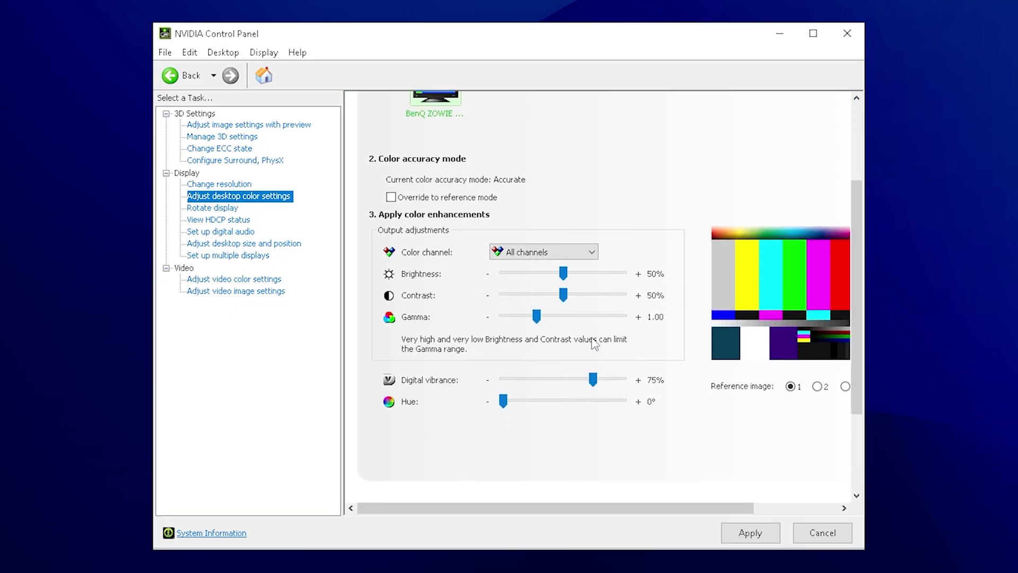
left_click(220, 280)
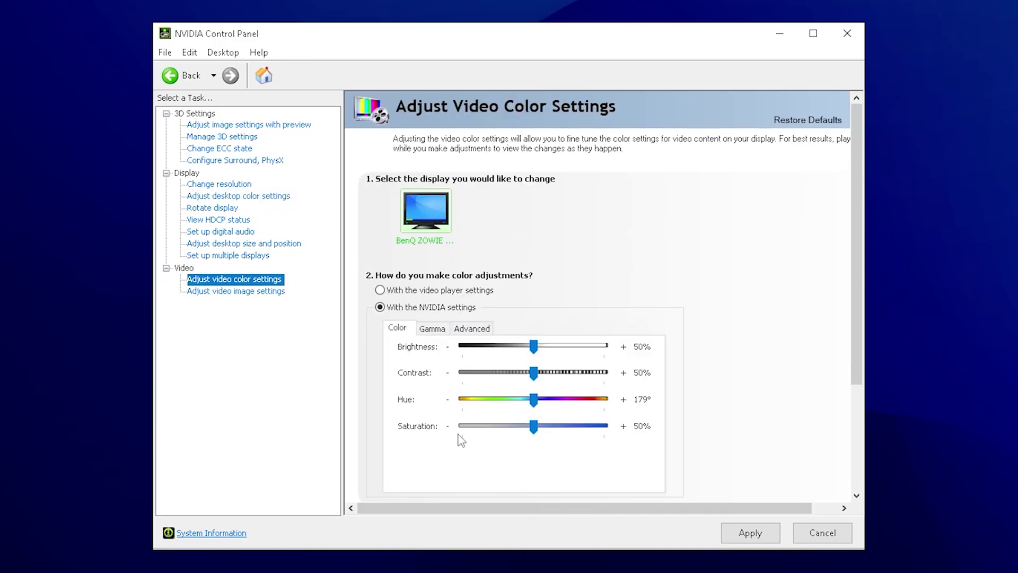
left_click_drag(533, 425, 563, 425)
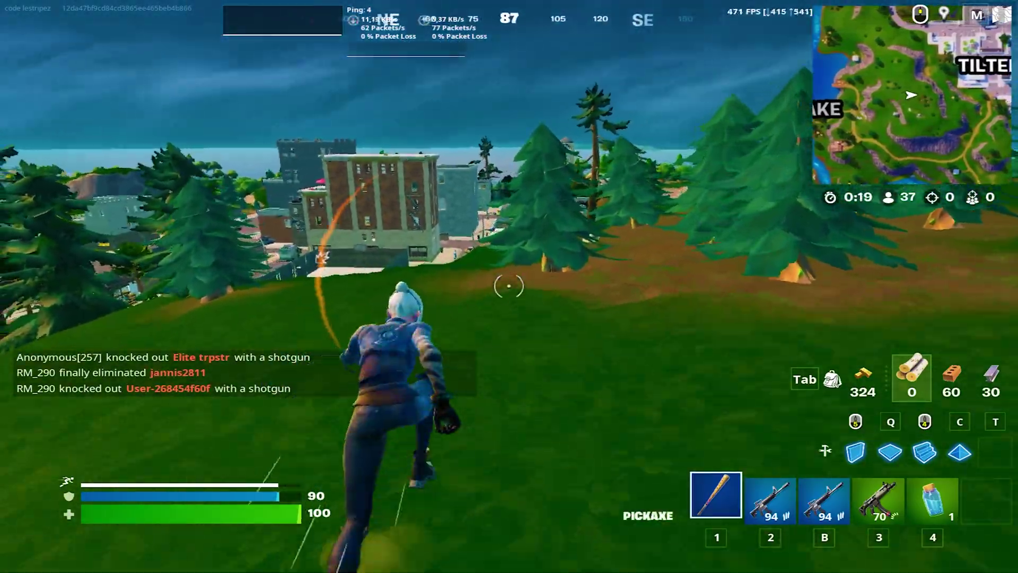
key("2")
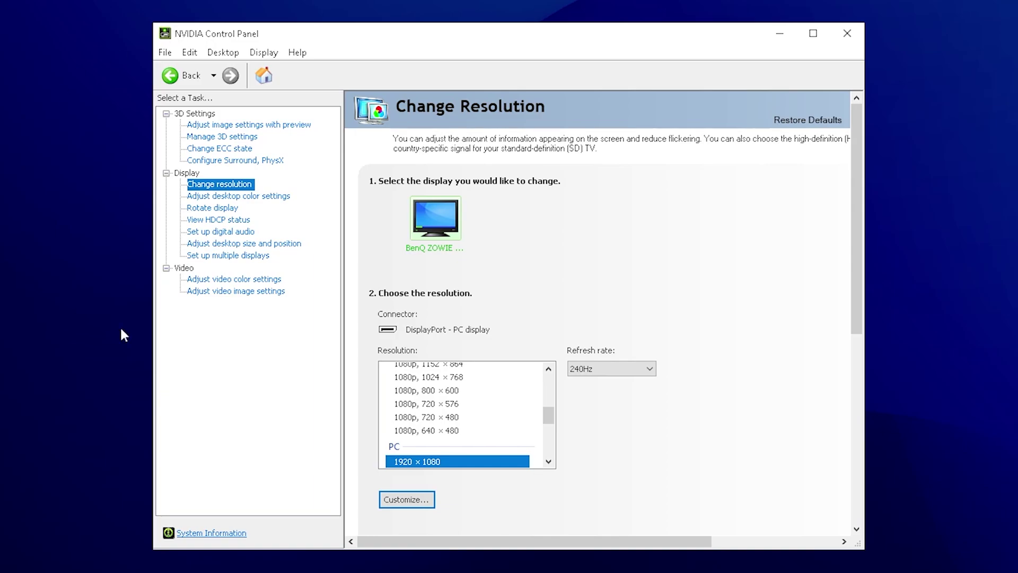
Step: Create and test a custom display resolution with 1720 horizontal pixels, 1080 vertical lines and a 240 Hz refresh rate
scroll(451, 322, "down", 1)
scroll(446, 396, "down", 1)
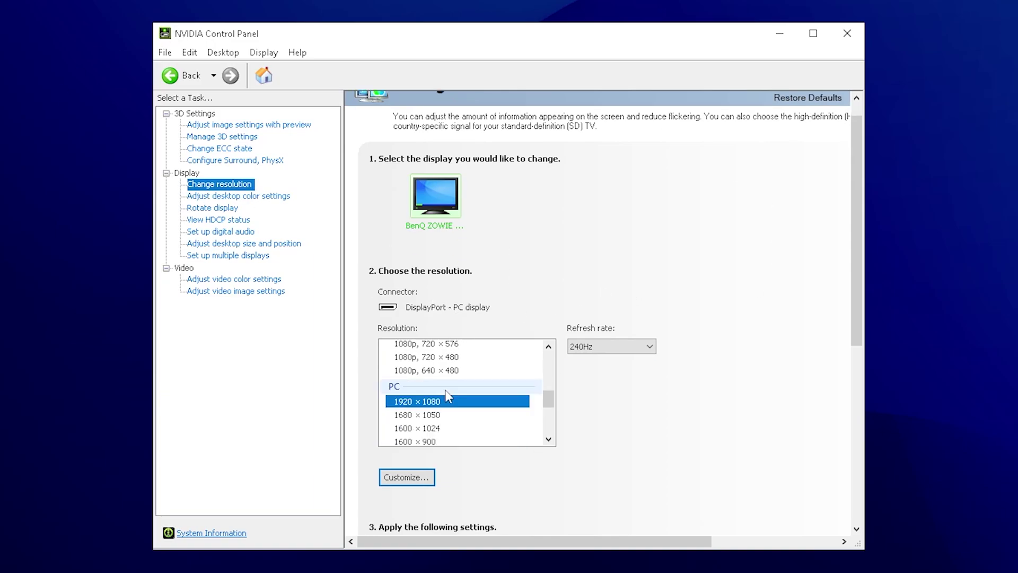
left_click(401, 478)
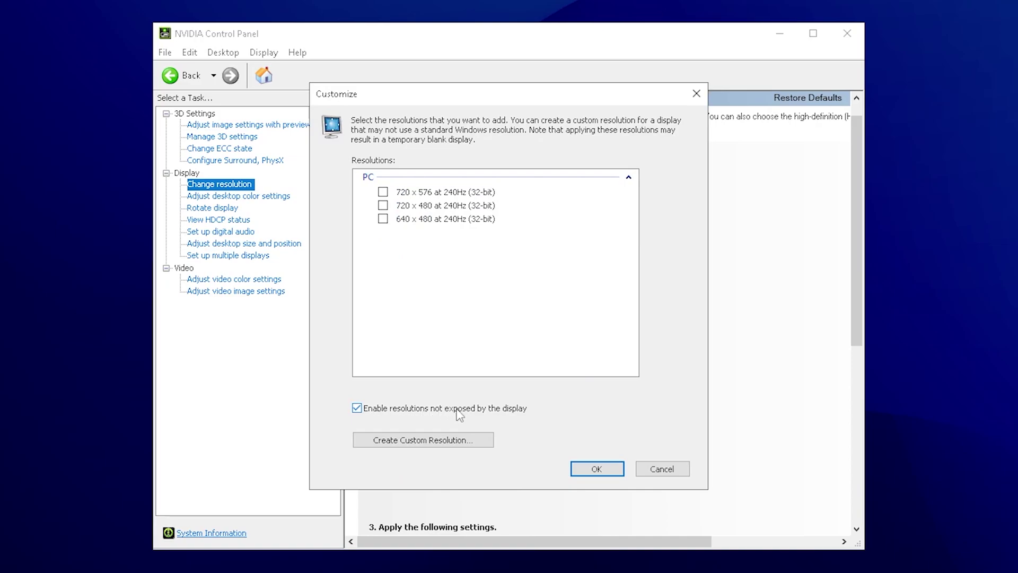
left_click(411, 443)
double_click(450, 182)
type("1720")
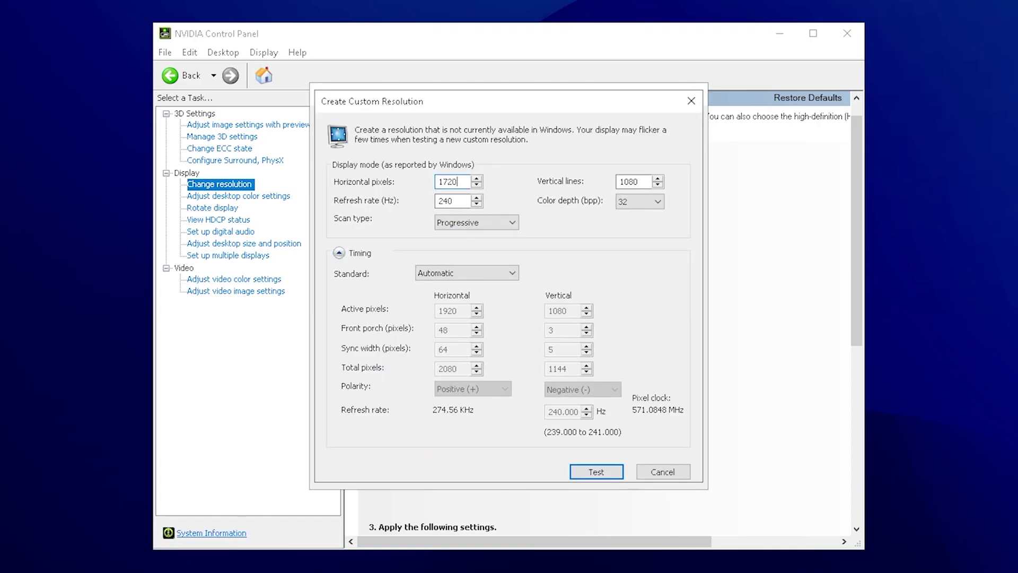
key("Tab")
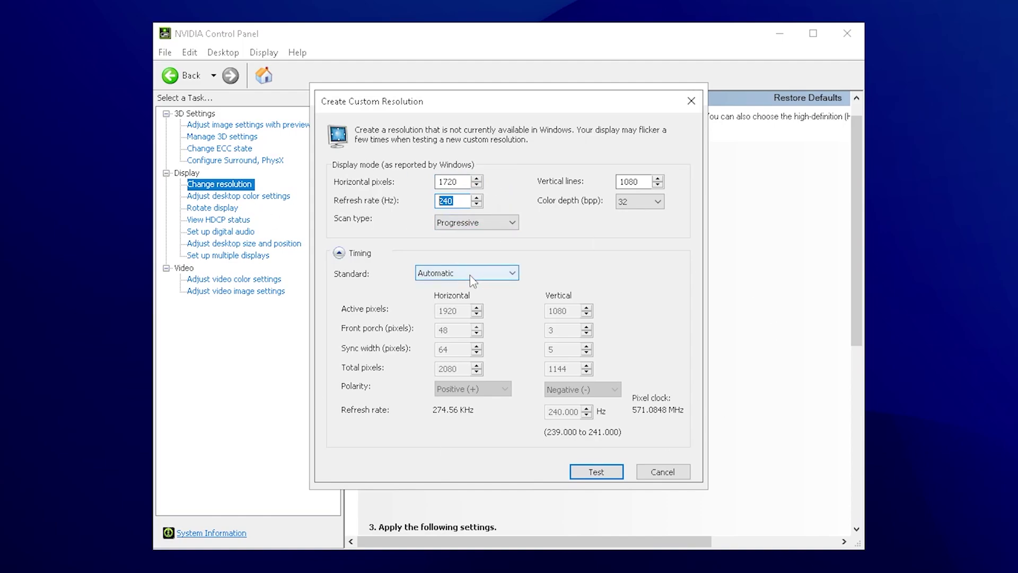
left_click(596, 472)
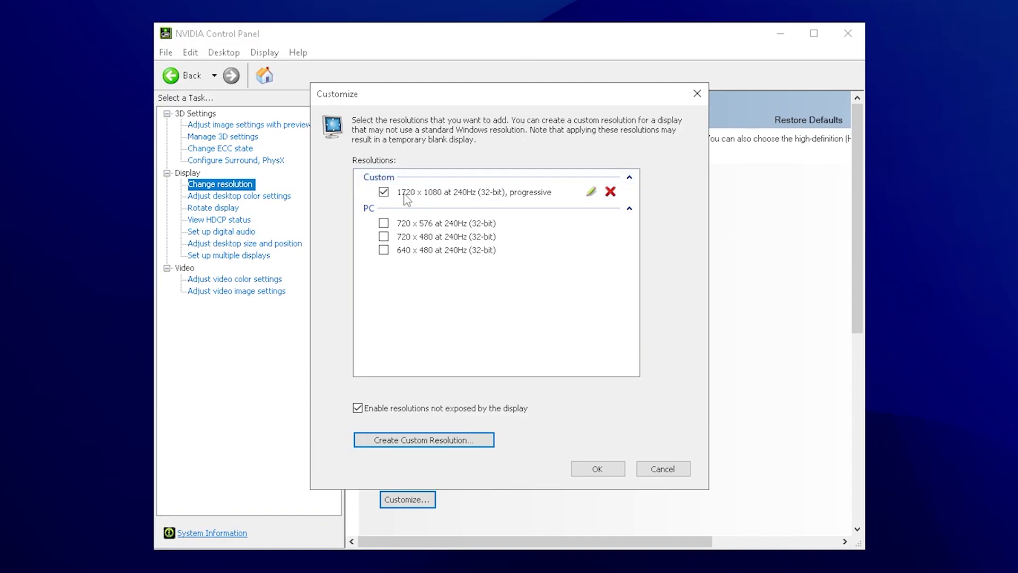
Step: Accept the custom 1720 x 1080 at 240Hz entry and select 1720 × 1080 as the display resolution
left_click(406, 196)
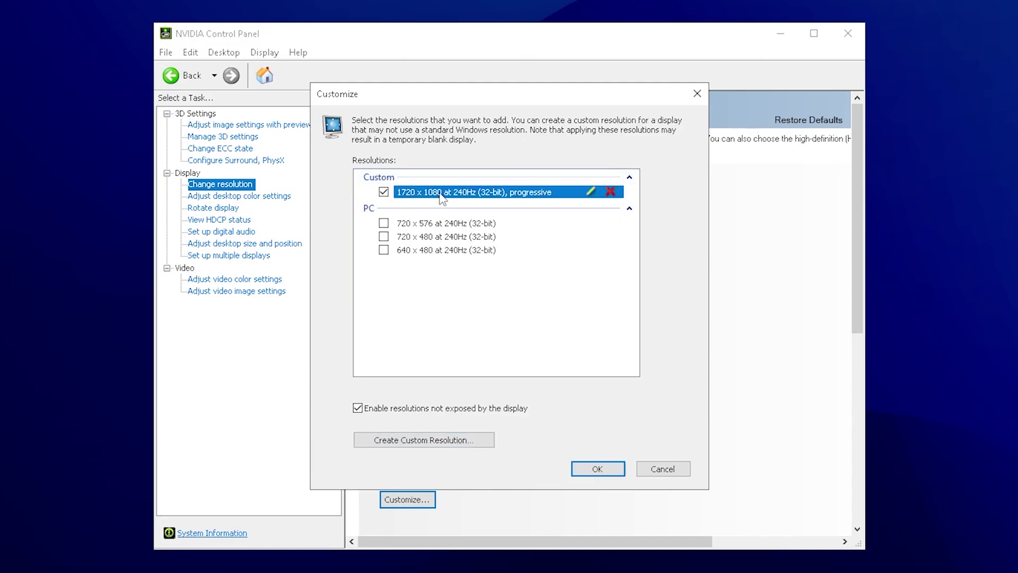
left_click(597, 470)
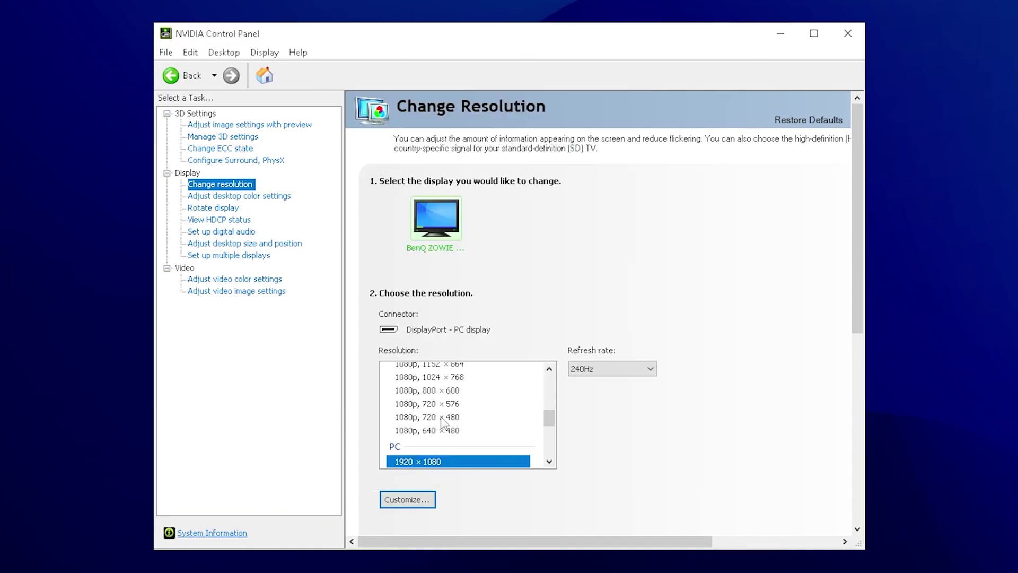
scroll(456, 419, "up", 5)
left_click(403, 384)
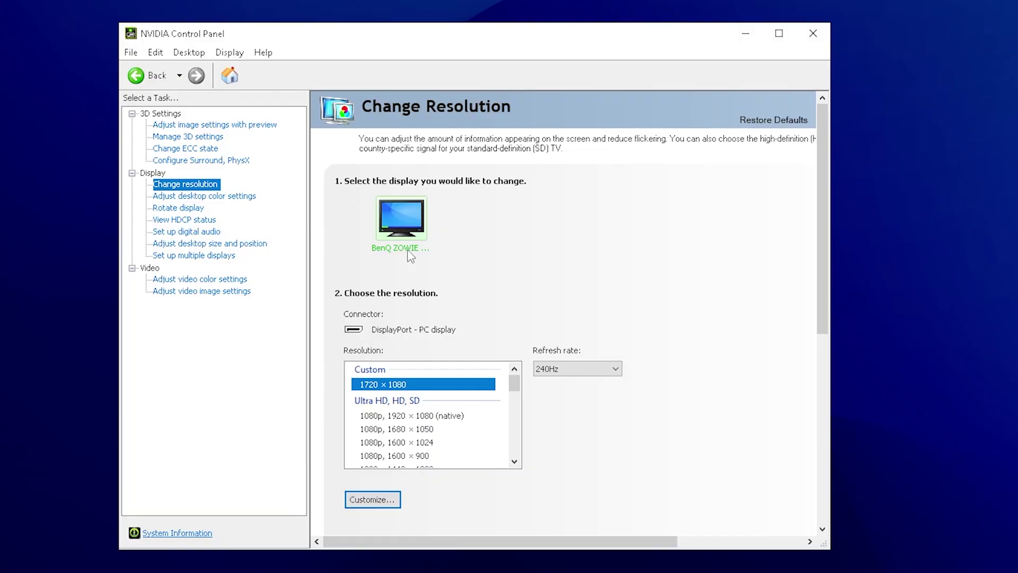
Step: Set the desktop size and position scaling mode to Full-screen and apply the change
left_click(181, 244)
left_click(367, 381)
scroll(502, 313, "down", 4)
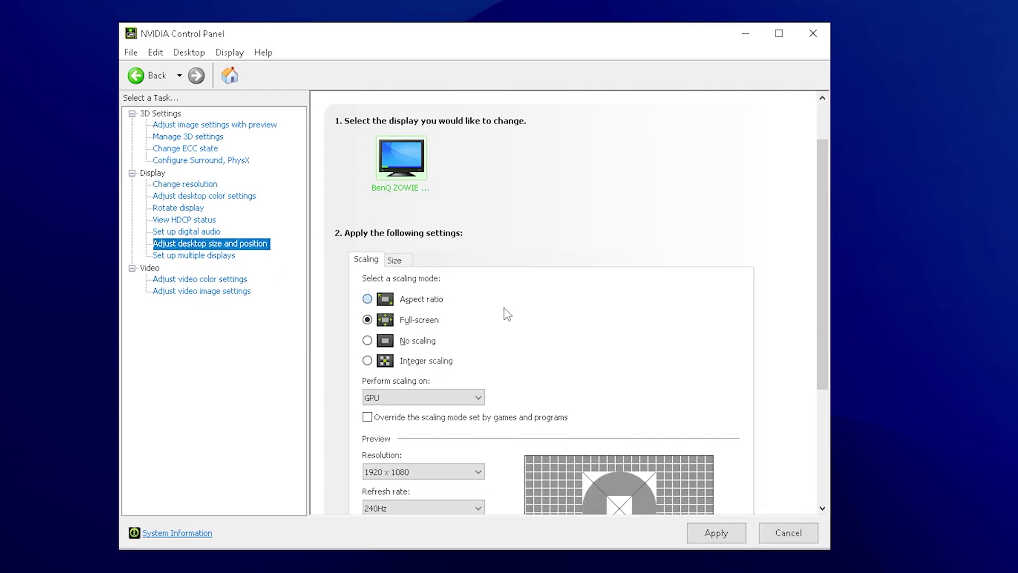
left_click(717, 532)
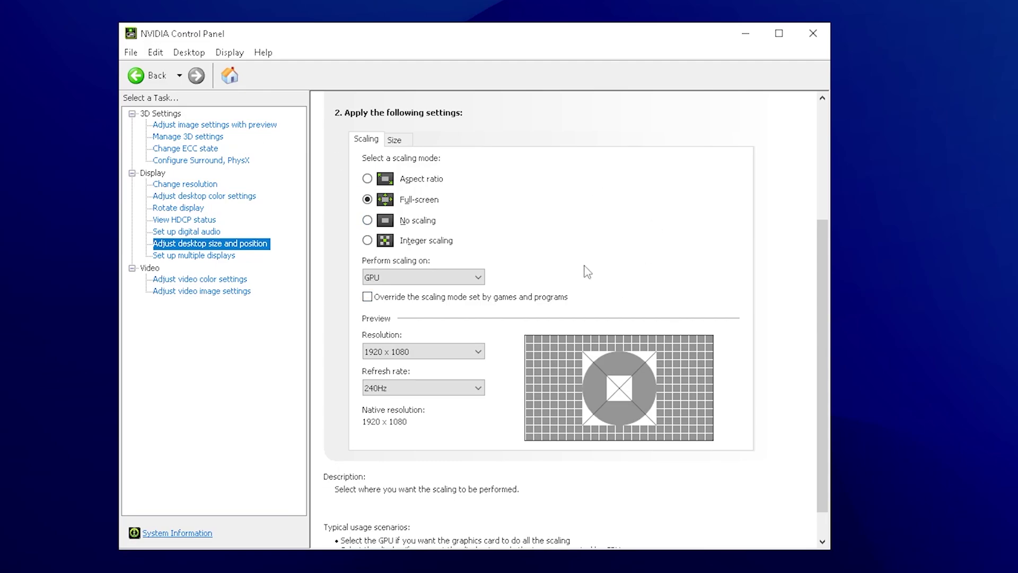
Step: Search Windows for %temp%, open its AppData\Local location in File Explorer and find the FortniteGame folder
key("super")
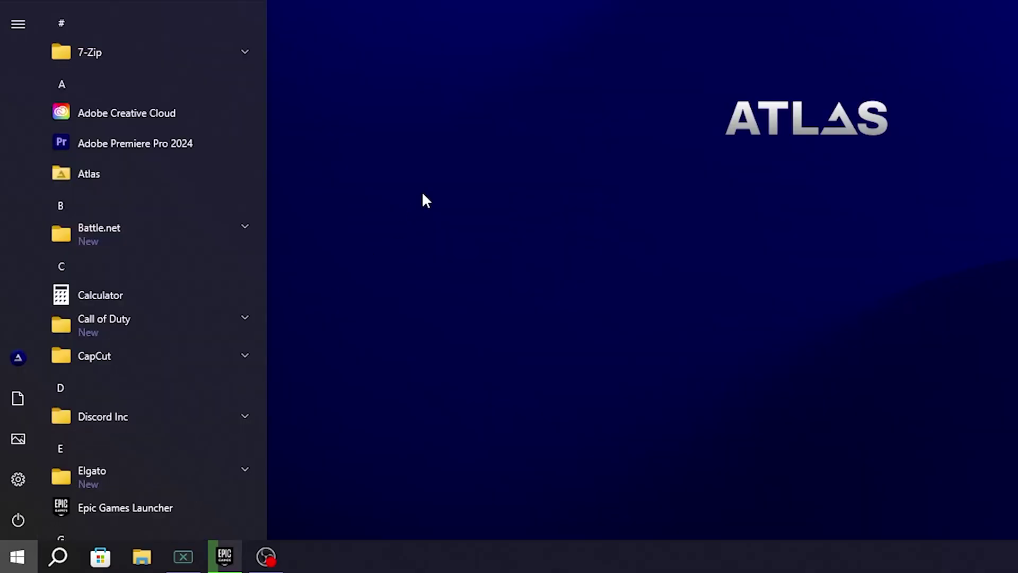
type("%temp%")
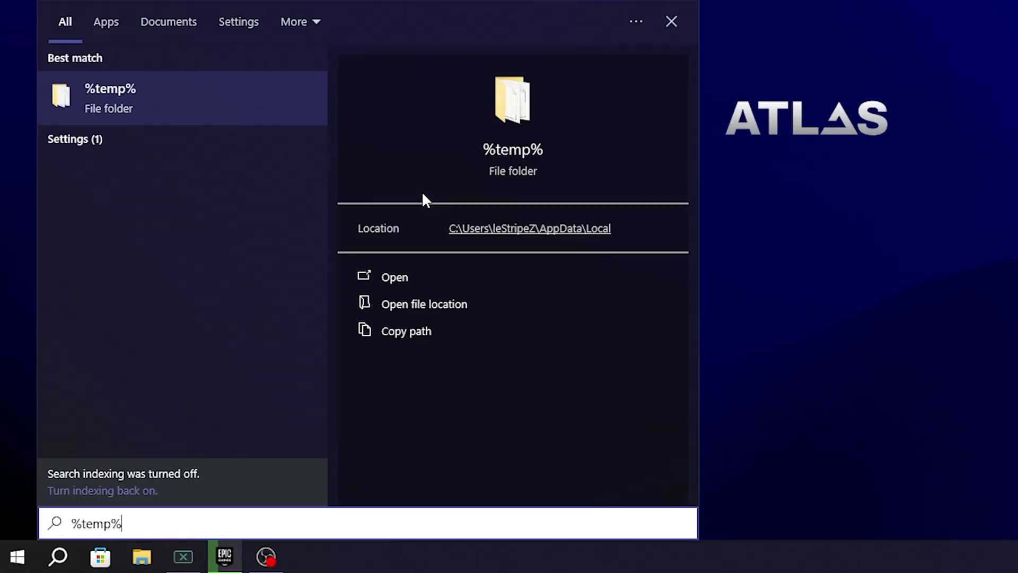
left_click(104, 105)
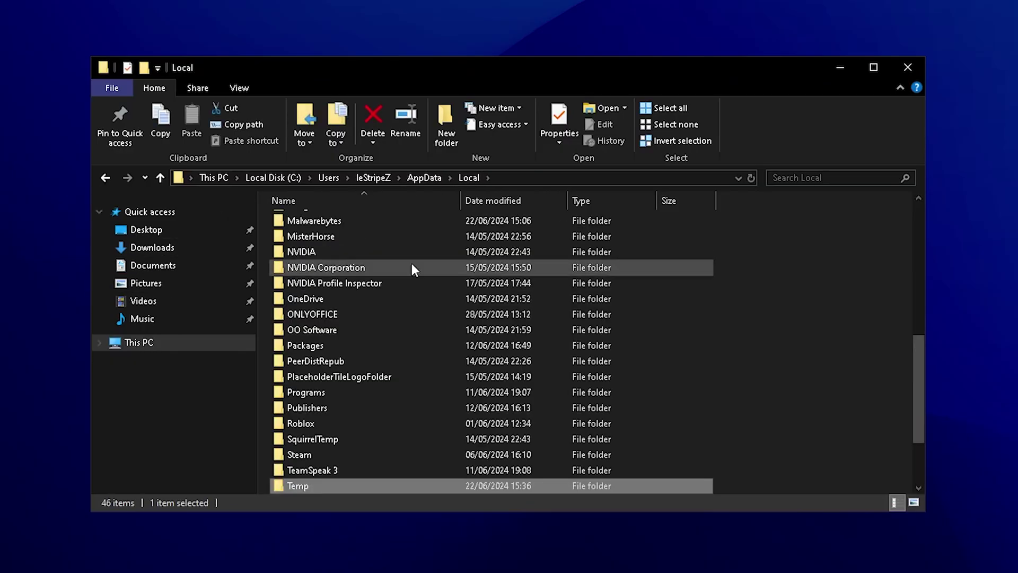
scroll(371, 249, "up", 1)
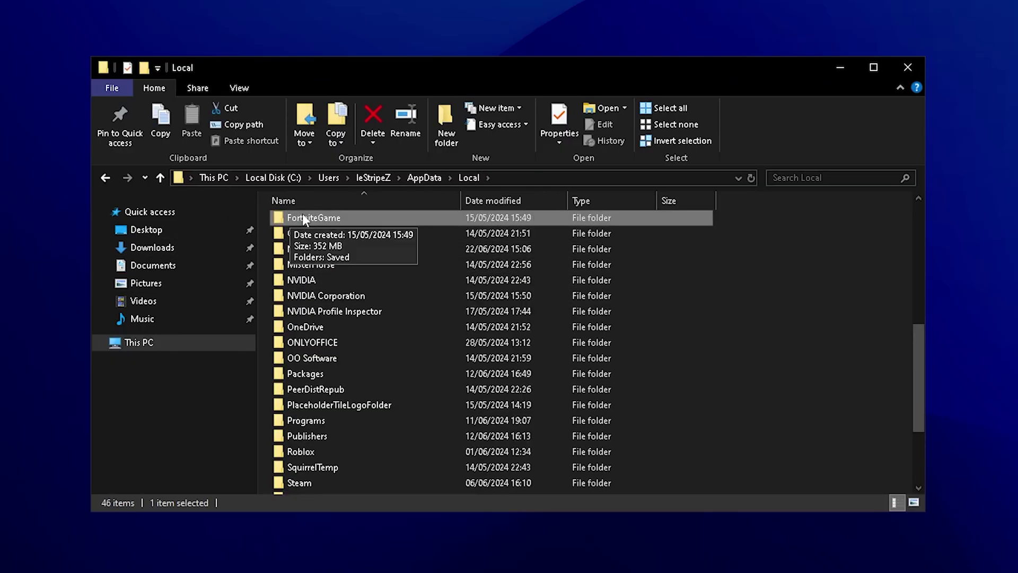
Step: Go into FortniteGame\Saved\Config\WindowsClient and open GameUserSettings.ini for editing
double_click(301, 214)
double_click(309, 223)
double_click(285, 239)
double_click(323, 237)
key("g")
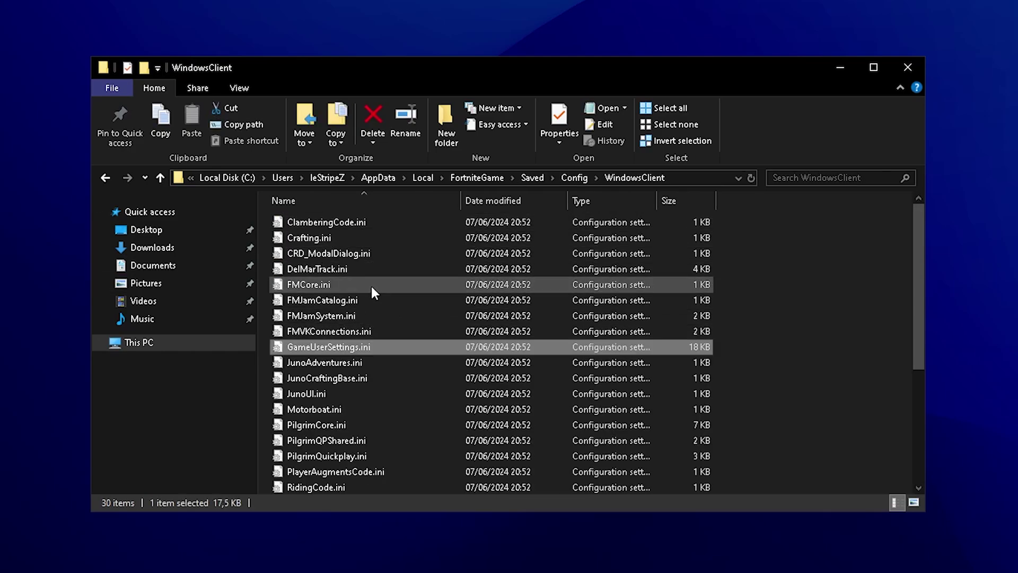
double_click(320, 346)
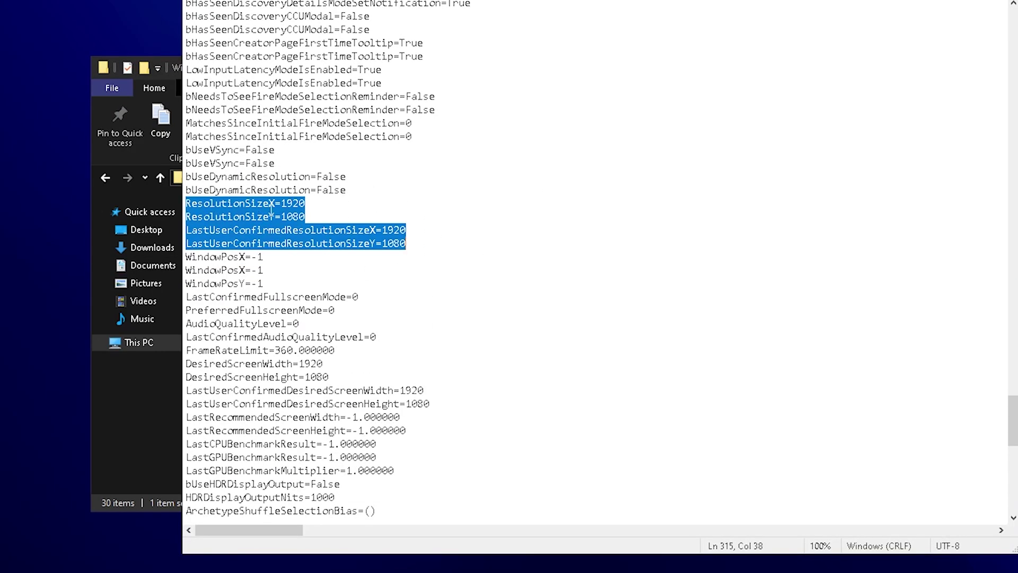
Step: Set ResolutionSizeX and LastUserConfirmedResolutionSizeX to 1720 in GameUserSettings.ini and save the file
left_click(423, 232)
left_click_drag(306, 203, 285, 203)
type("720")
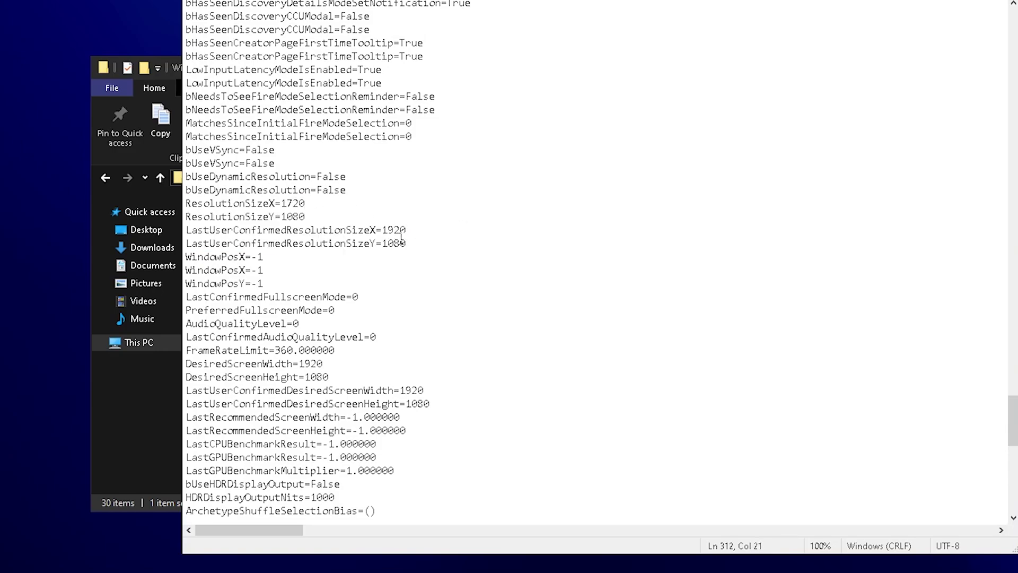
left_click_drag(406, 230, 388, 230)
type("720")
left_click_drag(426, 256, 472, 240)
key("alt+f")
left_click(516, 65)
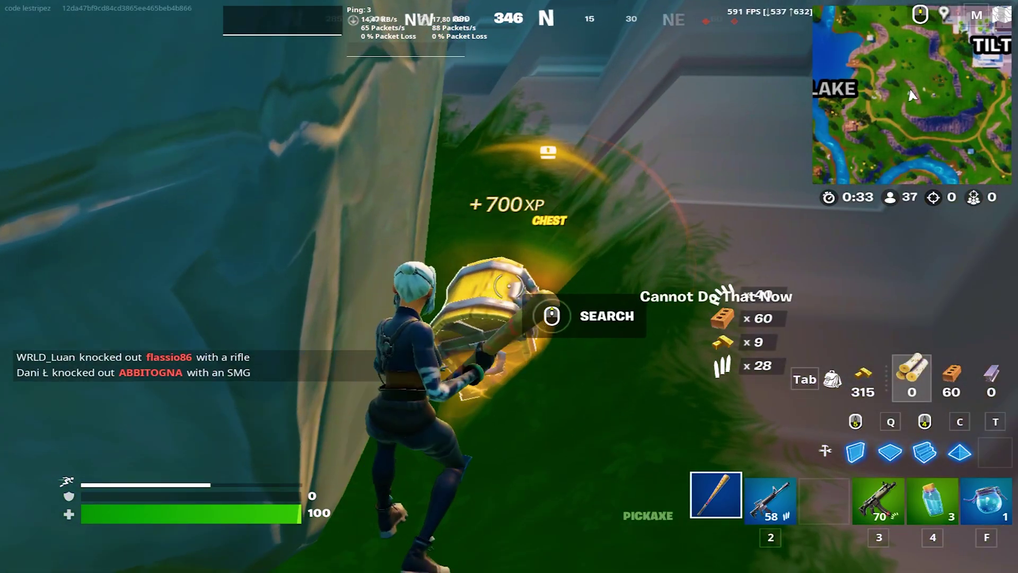
key("e")
key("4")
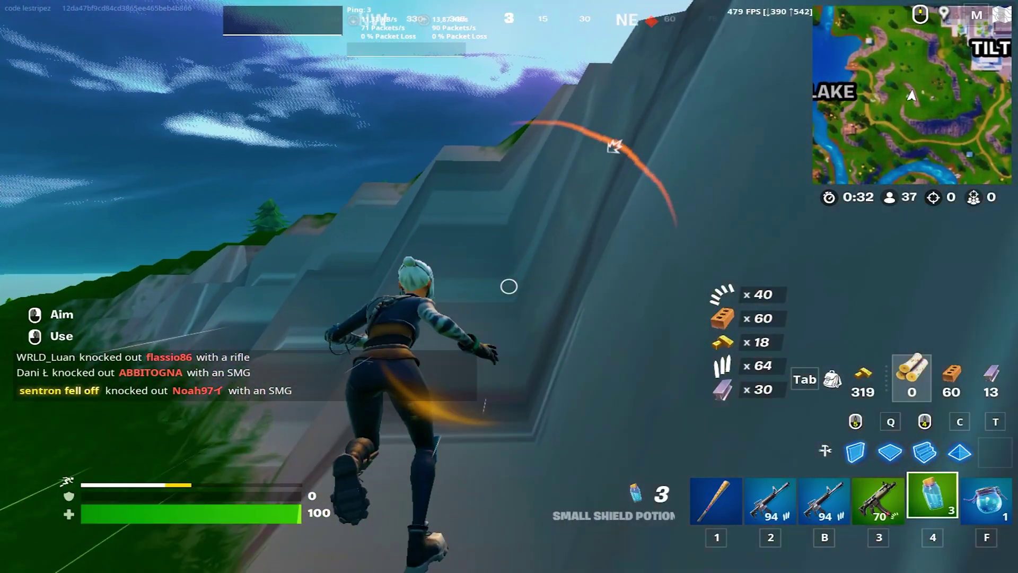
left_click(509, 286)
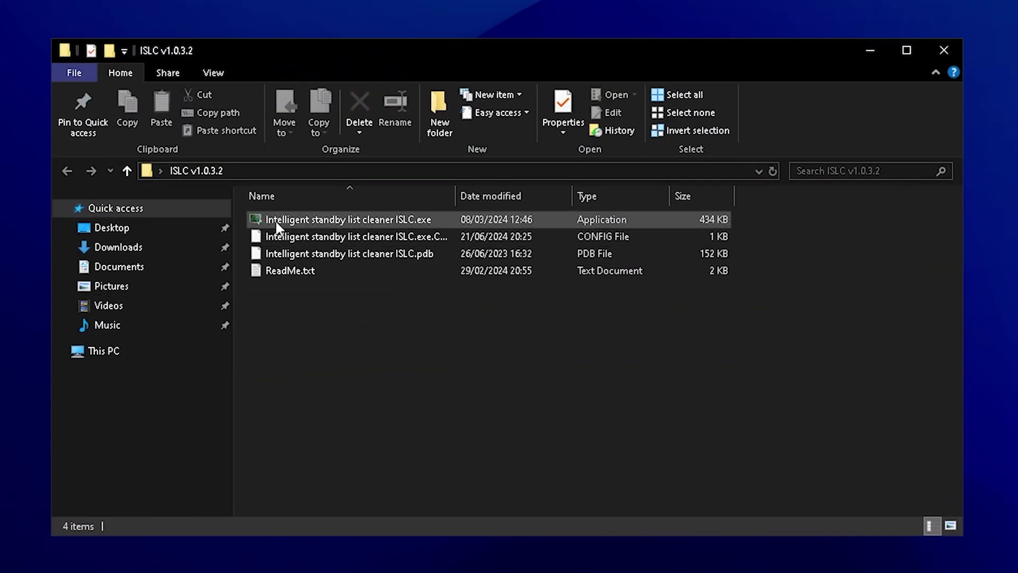
Step: Launch Intelligent standby list cleaner ISLC.exe from the ISLC v1.0.3.2 folder, close the folder window and purge the standby list
left_click(281, 220)
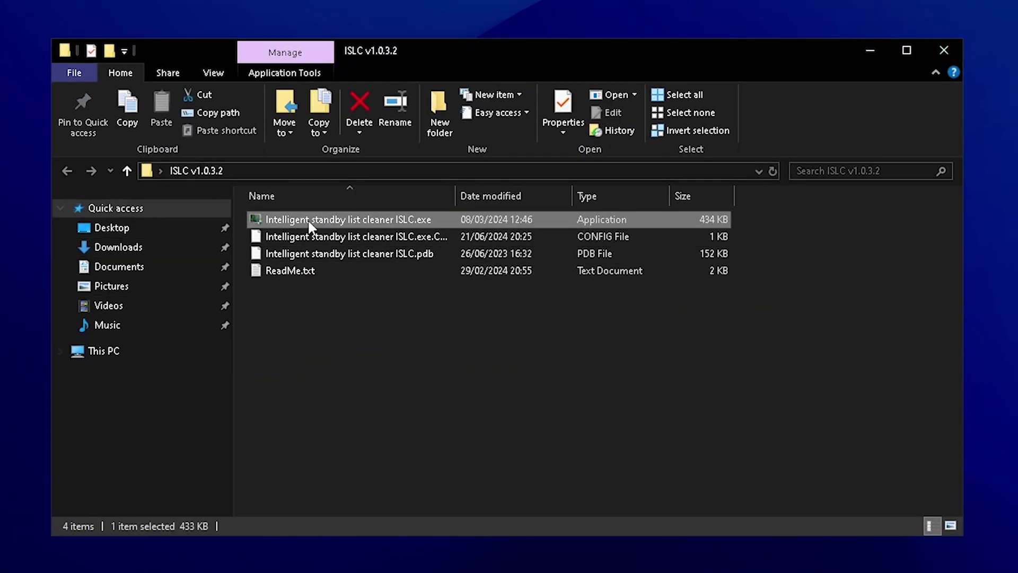
left_click(942, 51)
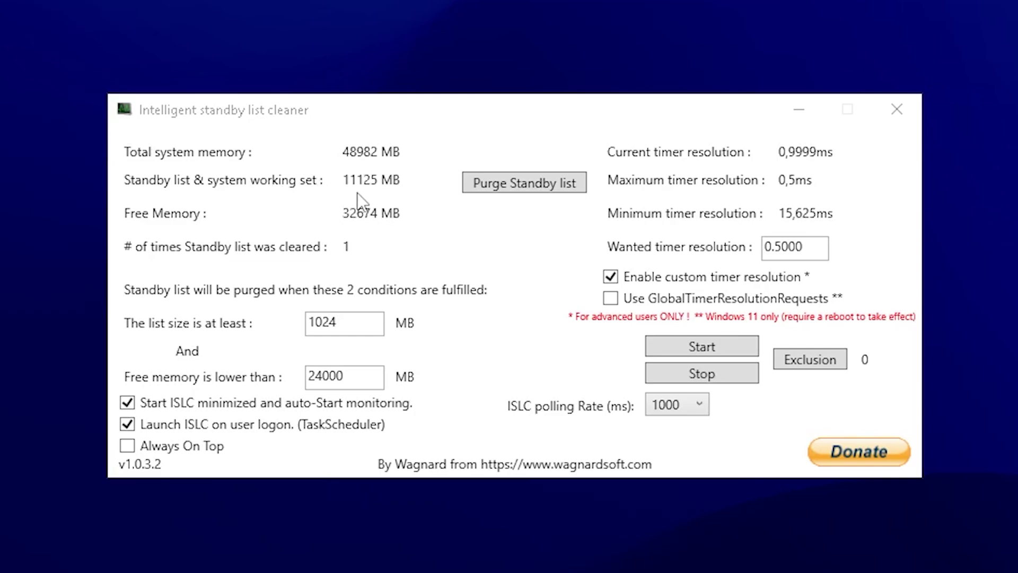
left_click(509, 184)
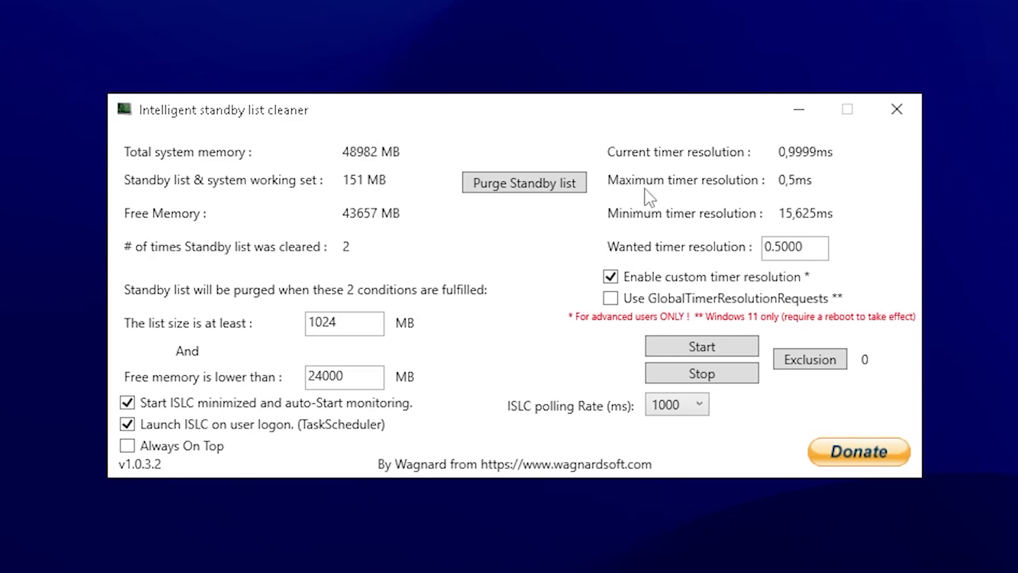
Step: Review the two purge conditions for minimum standby list size and free memory threshold
left_click_drag(371, 325, 253, 318)
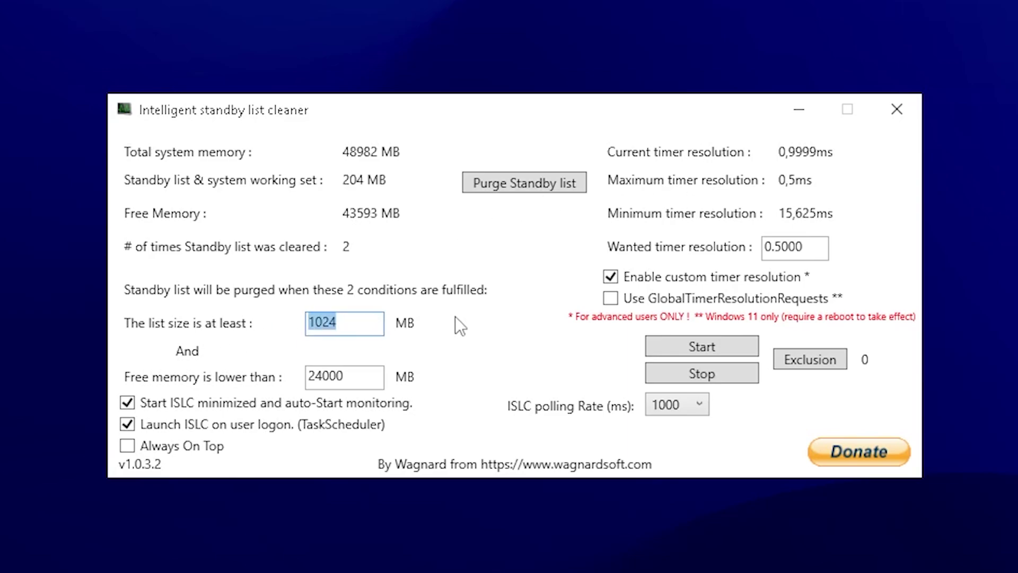
left_click_drag(338, 365, 259, 377)
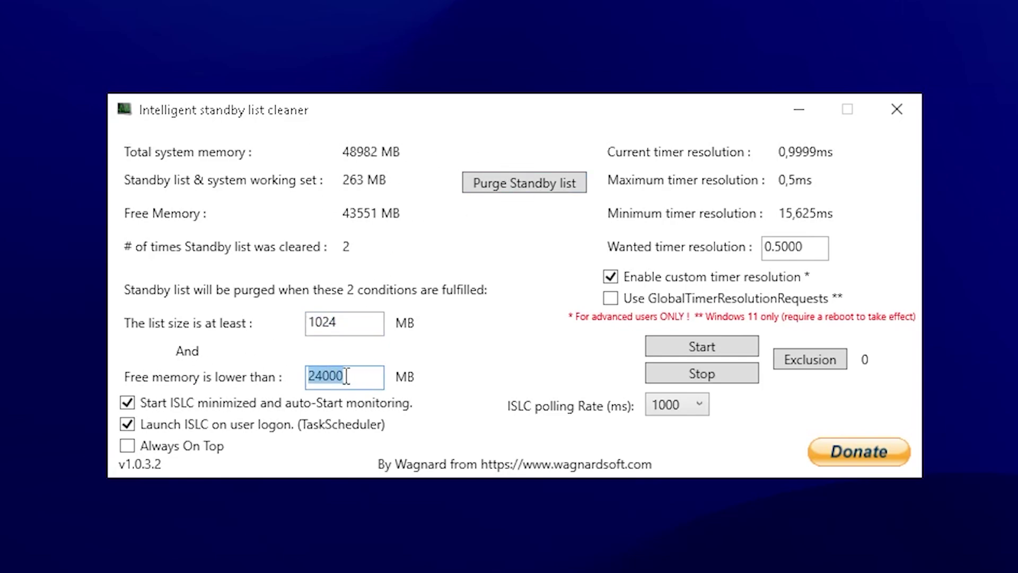
left_click_drag(345, 375, 207, 378)
left_click(375, 371)
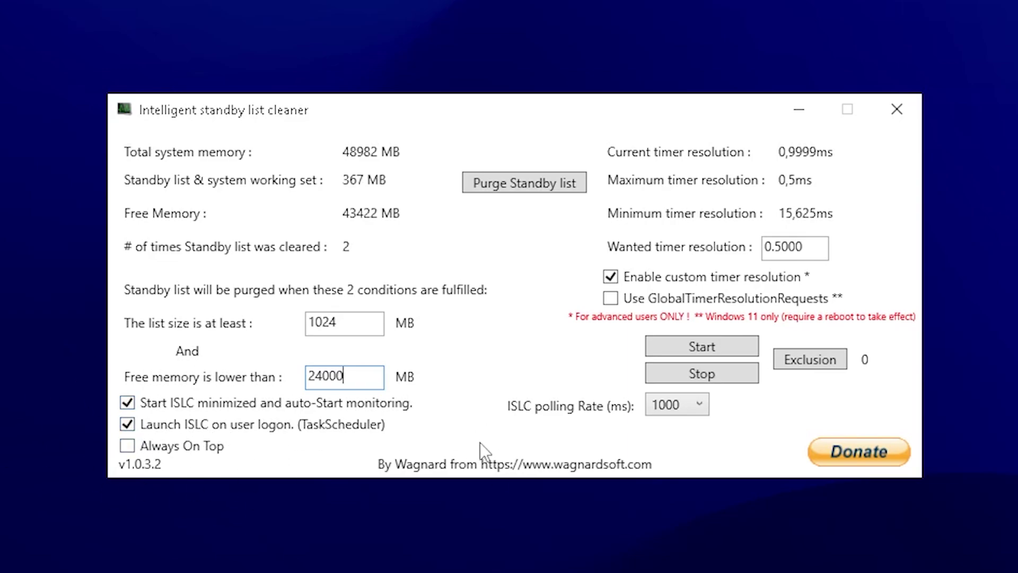
Step: Keep the custom timer resolution enabled, start the standby list monitoring and minimize the cleaner's window
left_click(629, 279)
left_click(735, 277)
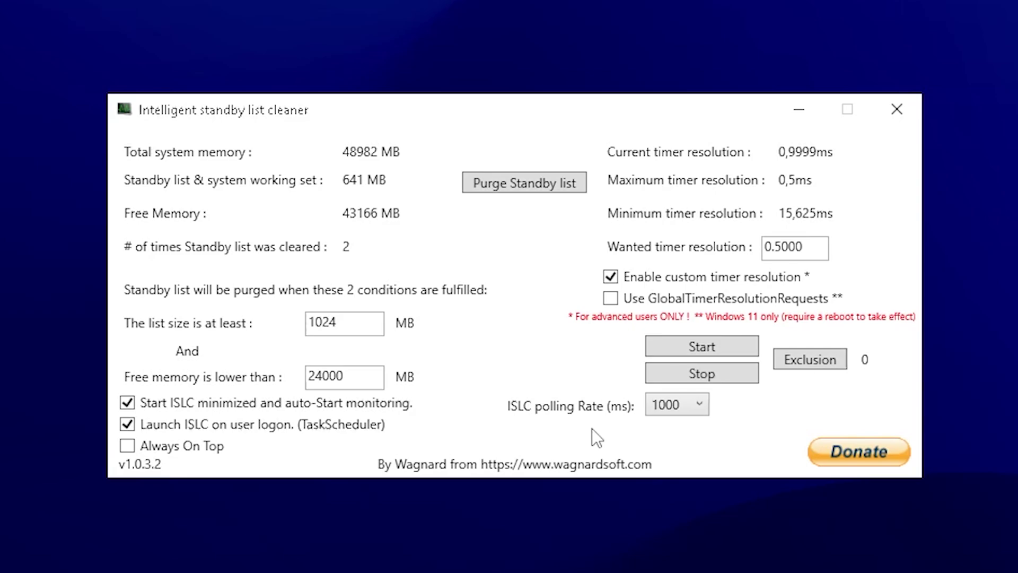
left_click(672, 348)
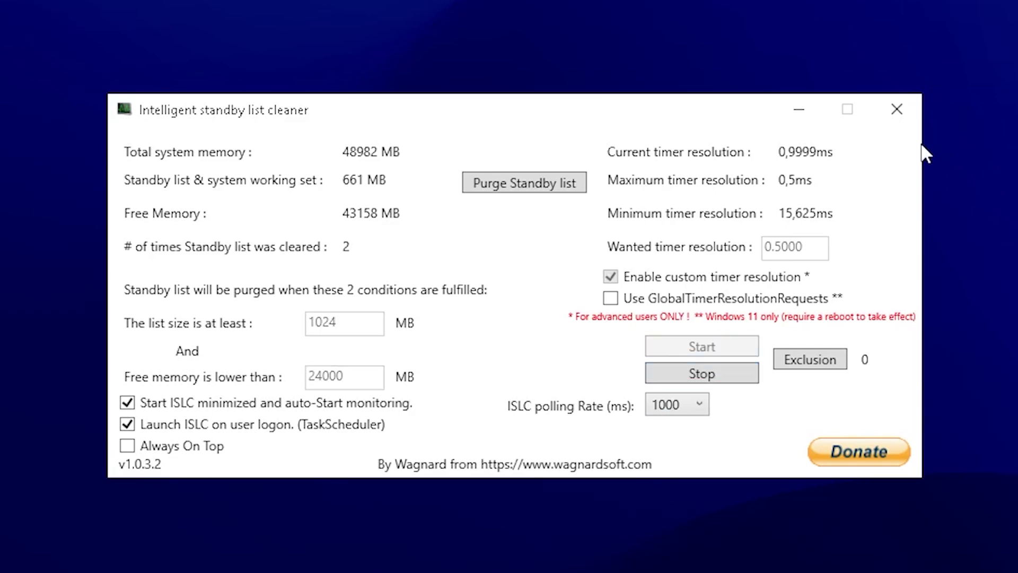
left_click(798, 110)
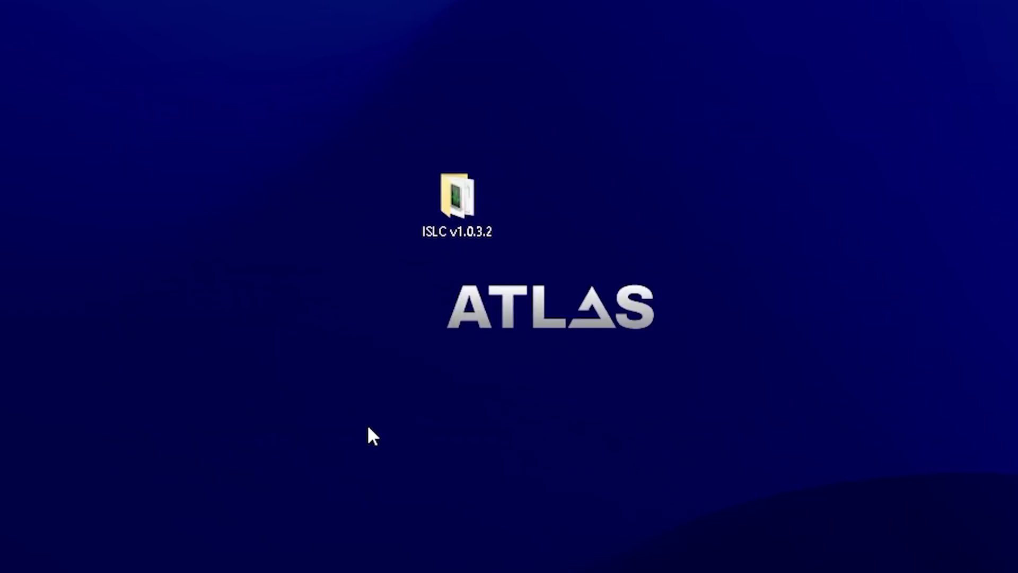